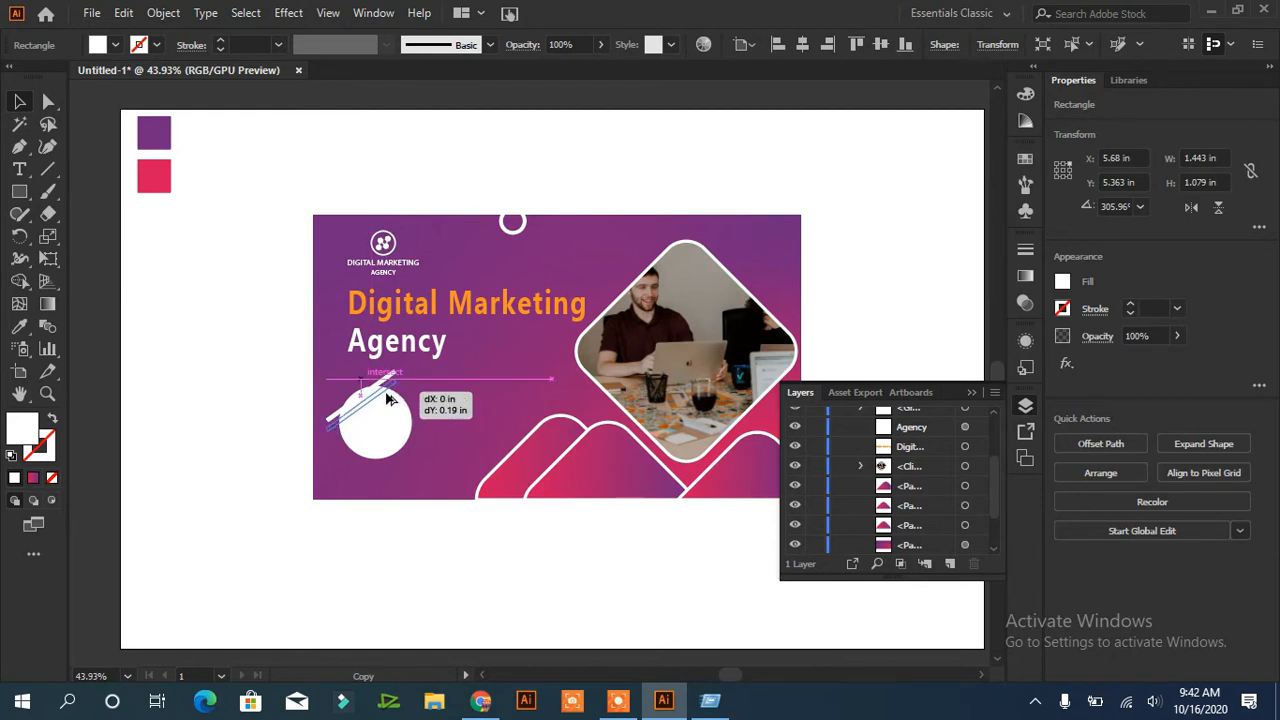
Repeat the last strip copy downward until evenly spaced diagonal strips cover the white circle.
{"action": "key", "text": "ctrl+d"}
{"action": "key", "text": "ctrl+d"}
{"action": "key", "text": "ctrl+d"}
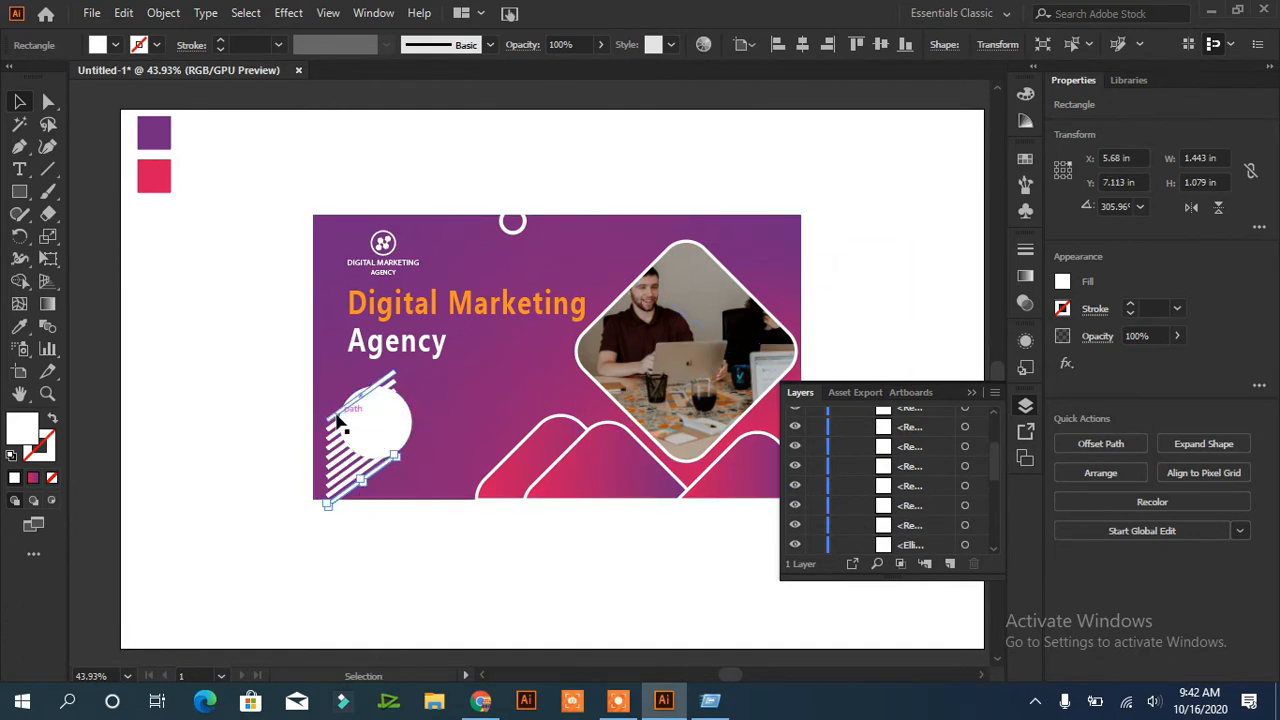
Select all the white diagonal strips together and shift them right and up over the white circle.
{"action": "left_click", "coordinate": [336, 432], "text": "shift"}
{"action": "left_click", "coordinate": [337, 449], "text": "shift"}
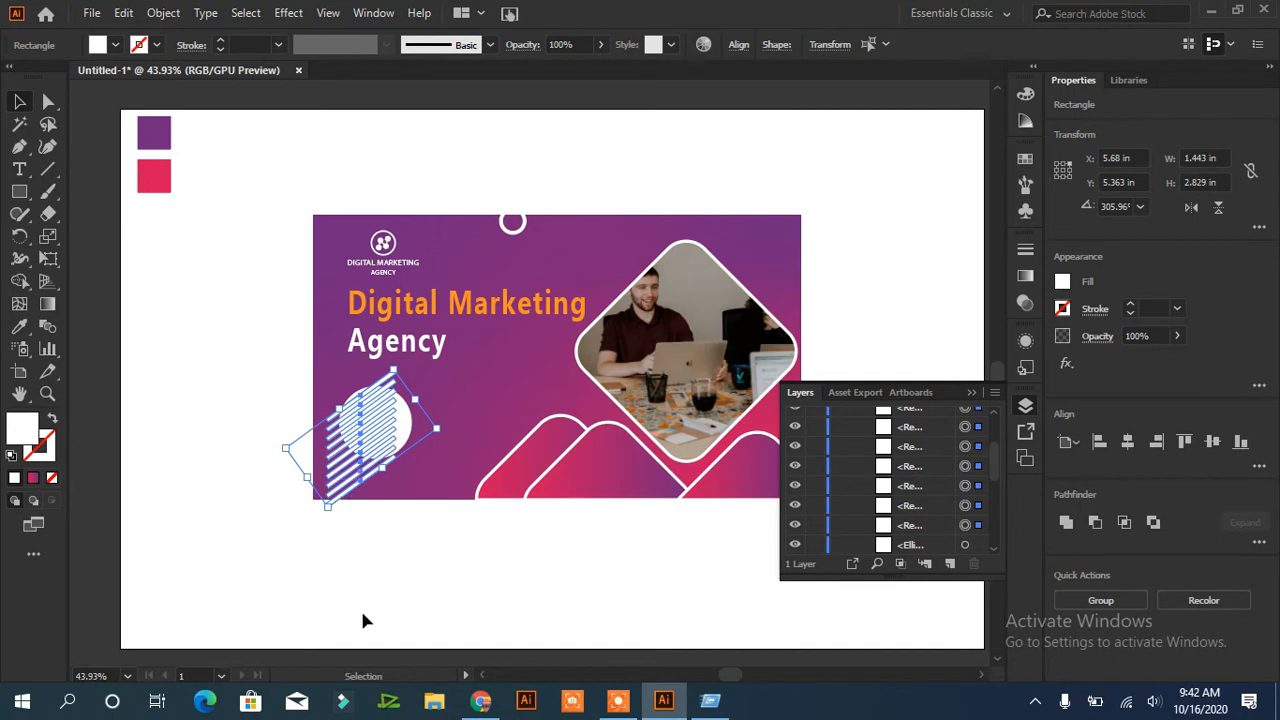
{"action": "key", "text": "Right"}
{"action": "key", "text": "Right"}
{"action": "key", "text": "Right"}
{"action": "key", "text": "Right"}
{"action": "key", "text": "Right"}
{"action": "key", "text": "Right"}
{"action": "key", "text": "Right"}
{"action": "key", "text": "Right"}
{"action": "key", "text": "Right"}
{"action": "key", "text": "Right"}
{"action": "key", "text": "Right"}
{"action": "key", "text": "Right"}
{"action": "key", "text": "Right"}
{"action": "key", "text": "Right"}
{"action": "key", "text": "Right"}
{"action": "key", "text": "Right"}
{"action": "key", "text": "Right"}
{"action": "key", "text": "Right"}
{"action": "key", "text": "Right"}
{"action": "key", "text": "Right"}
{"action": "key", "text": "Up"}
{"action": "key", "text": "Up"}
{"action": "key", "text": "Up"}
{"action": "key", "text": "Up"}
{"action": "key", "text": "Up"}
{"action": "key", "text": "Up"}
{"action": "key", "text": "Up"}
{"action": "key", "text": "Up"}
{"action": "key", "text": "Up"}
{"action": "key", "text": "Up"}
{"action": "key", "text": "Up"}
{"action": "key", "text": "Up"}
{"action": "key", "text": "Up"}
{"action": "key", "text": "Up"}
{"action": "key", "text": "Up"}
{"action": "key", "text": "Up"}
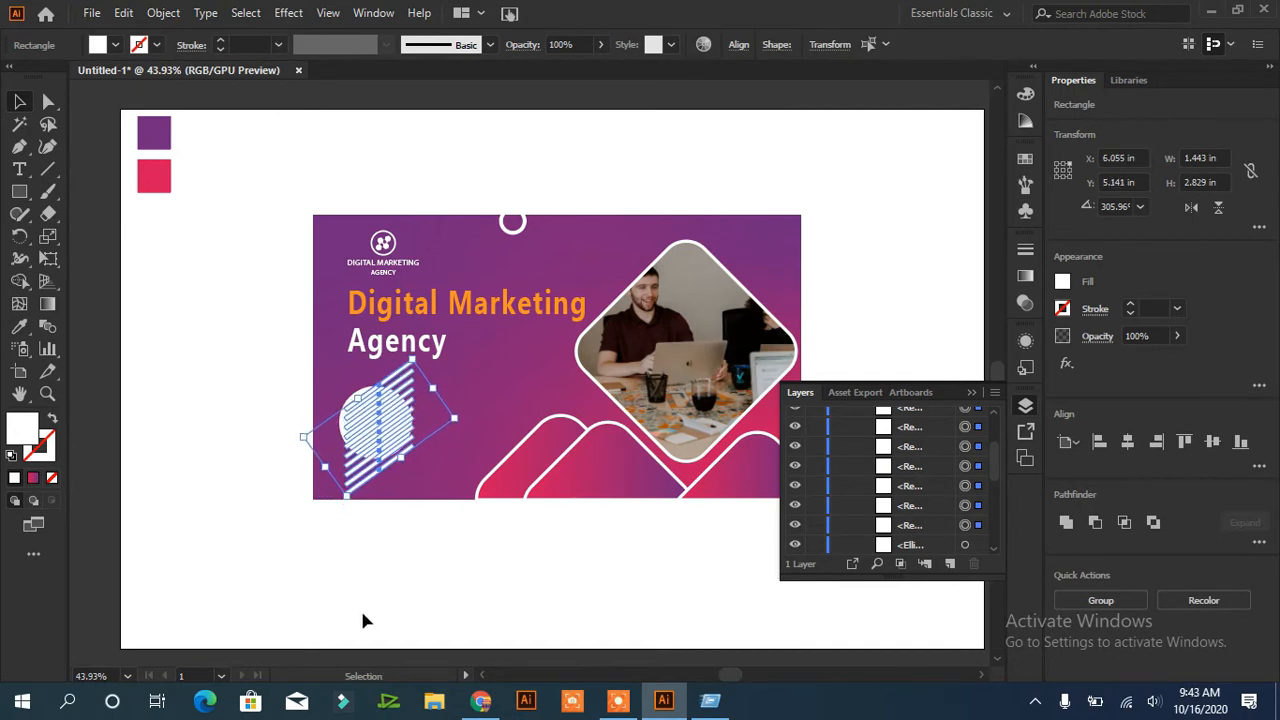
Rotate the selected strips to about 322.5° over the white circle and group them.
{"action": "mouse_move", "coordinate": [477, 423]}
{"action": "left_mouse_down"}
{"action": "mouse_move", "coordinate": [485, 394]}
{"action": "mouse_move", "coordinate": [458, 401]}
{"action": "mouse_move", "coordinate": [470, 407]}
{"action": "left_mouse_up"}
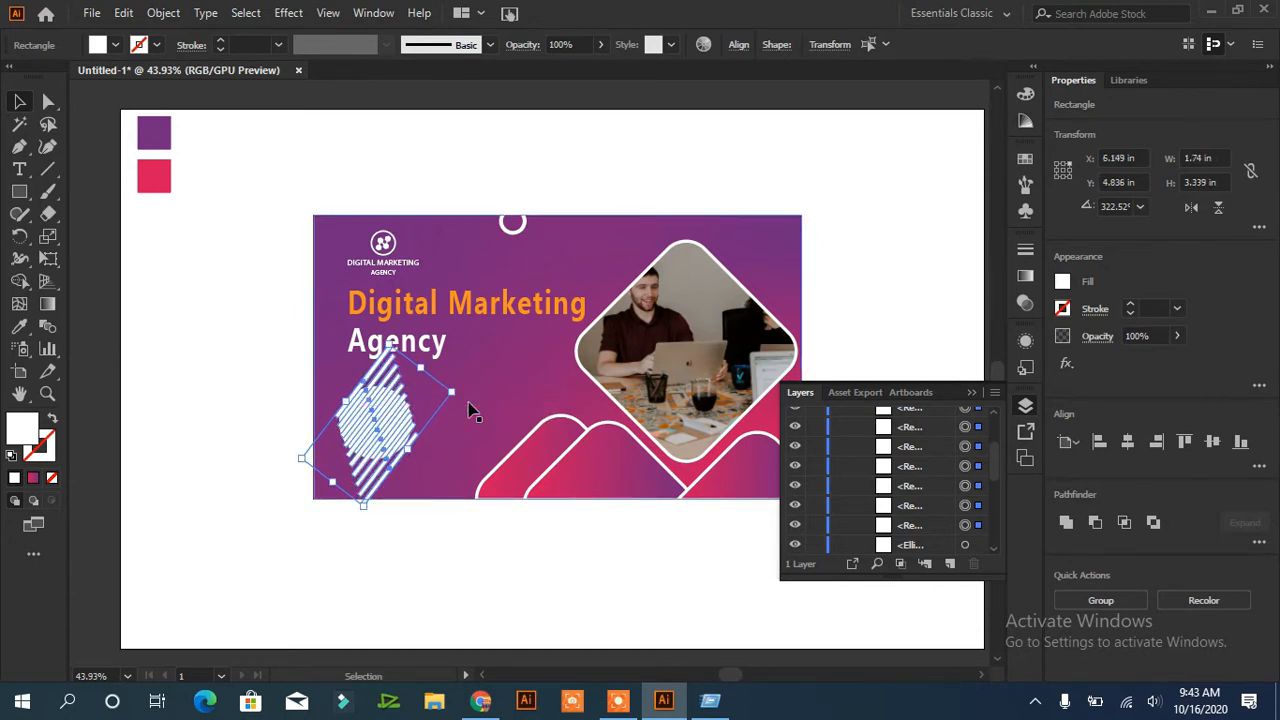
{"action": "left_click", "coordinate": [1100, 600]}
{"action": "left_click", "coordinate": [437, 442]}
Select the strip group together with the white circle and subtract the strips from the circle with Minus Front.
{"action": "left_click", "coordinate": [356, 401]}
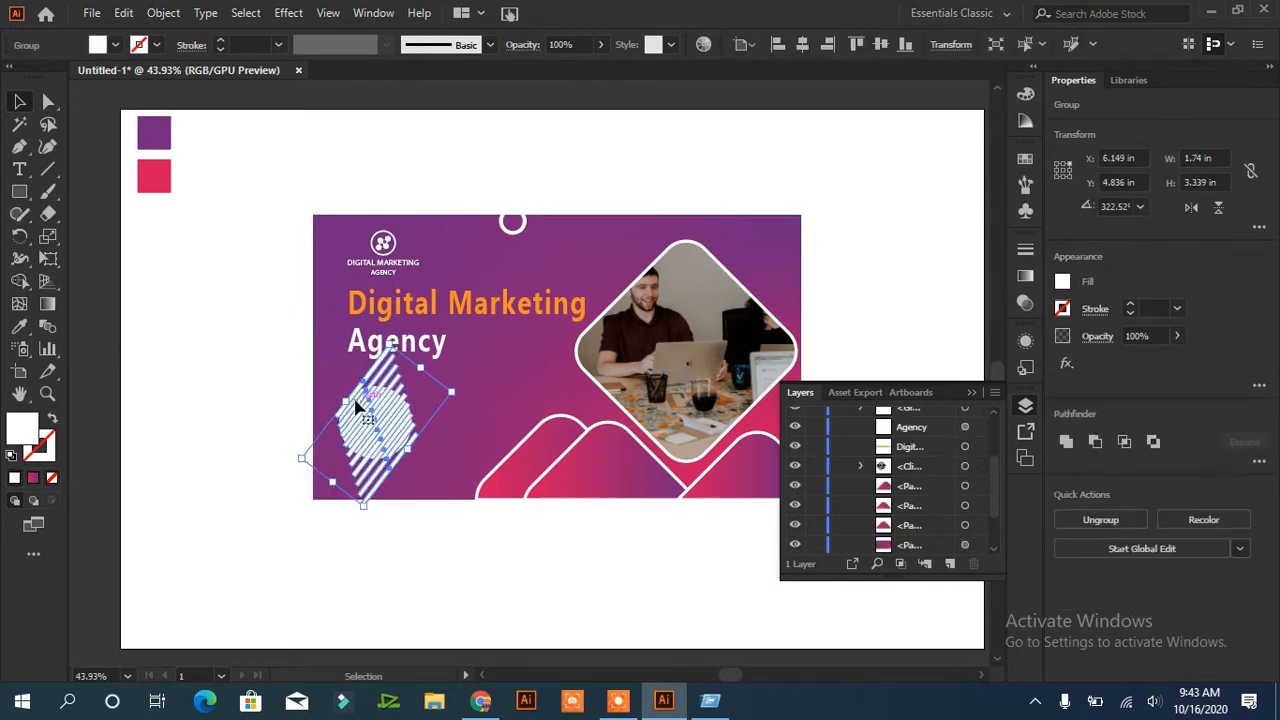
{"action": "left_click", "coordinate": [352, 447], "text": "shift"}
{"action": "left_click", "coordinate": [412, 437]}
{"action": "left_click_drag", "start_coordinate": [994, 500], "coordinate": [988, 455]}
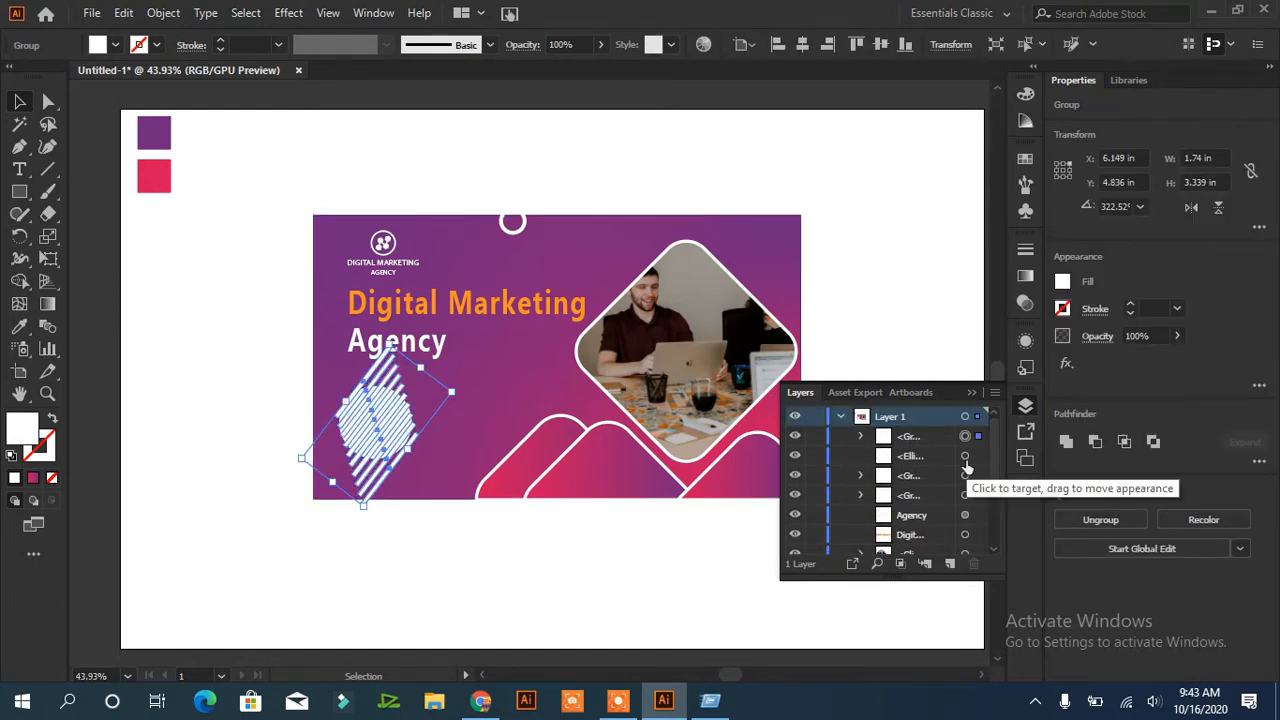
{"action": "left_click", "coordinate": [965, 456], "text": "shift"}
{"action": "left_click", "coordinate": [1099, 528]}
{"action": "left_click", "coordinate": [250, 341]}
Copy the striped circle beside the photo's upper-left edge and above the pink shapes, and shift the original slightly down.
{"action": "left_click_drag", "start_coordinate": [379, 423], "coordinate": [600, 258]}
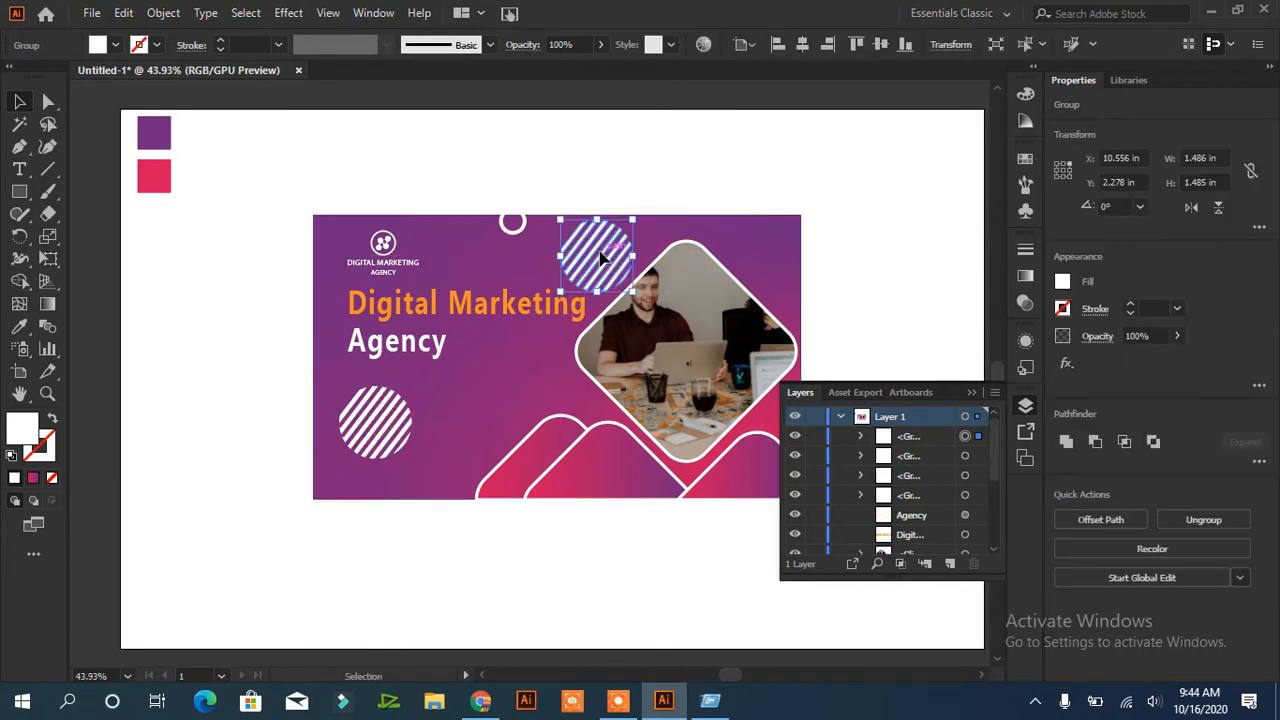
{"action": "left_click_drag", "start_coordinate": [400, 428], "coordinate": [533, 393]}
{"action": "mouse_move", "coordinate": [376, 445]}
{"action": "left_mouse_down"}
{"action": "mouse_move", "coordinate": [807, 251]}
{"action": "mouse_move", "coordinate": [374, 420]}
{"action": "mouse_move", "coordinate": [373, 452]}
{"action": "left_mouse_up"}
Place a striped circle copy at the banner's upper-right corner and trim off the part outside the banner with Shape Builder.
{"action": "left_click", "coordinate": [878, 266]}
{"action": "mouse_move", "coordinate": [843, 177]}
{"action": "left_mouse_down"}
{"action": "mouse_move", "coordinate": [748, 275]}
{"action": "mouse_move", "coordinate": [821, 285]}
{"action": "left_mouse_up"}
{"action": "left_click", "coordinate": [20, 282]}
{"action": "left_click", "coordinate": [20, 102]}
{"action": "left_click", "coordinate": [284, 161]}
Lower the opacity of the striped circles one by one, setting the lower-left one to about 67%.
{"action": "left_click", "coordinate": [778, 243]}
{"action": "left_click", "coordinate": [1179, 337]}
{"action": "left_click_drag", "start_coordinate": [1178, 359], "coordinate": [1149, 363]}
{"action": "left_click", "coordinate": [590, 270]}
{"action": "left_click", "coordinate": [1177, 338]}
{"action": "left_click", "coordinate": [508, 385]}
{"action": "left_click", "coordinate": [1177, 338]}
{"action": "left_click", "coordinate": [402, 482]}
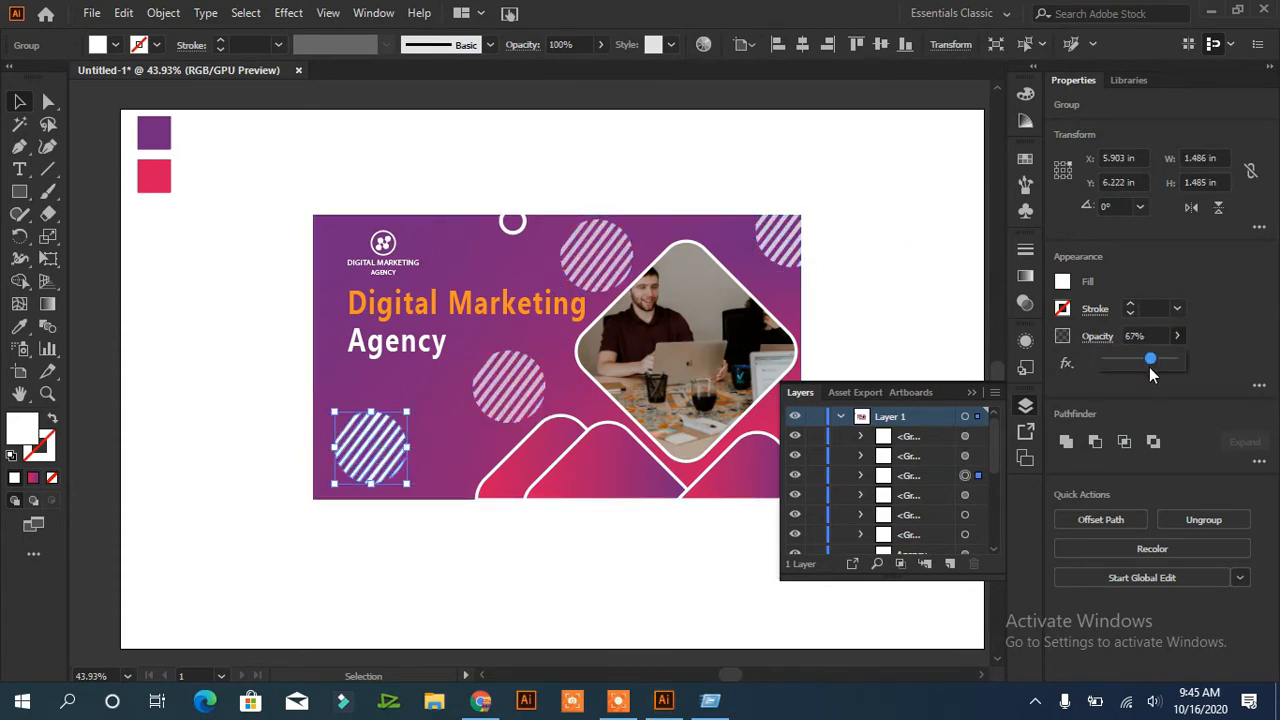
{"action": "left_click", "coordinate": [838, 155]}
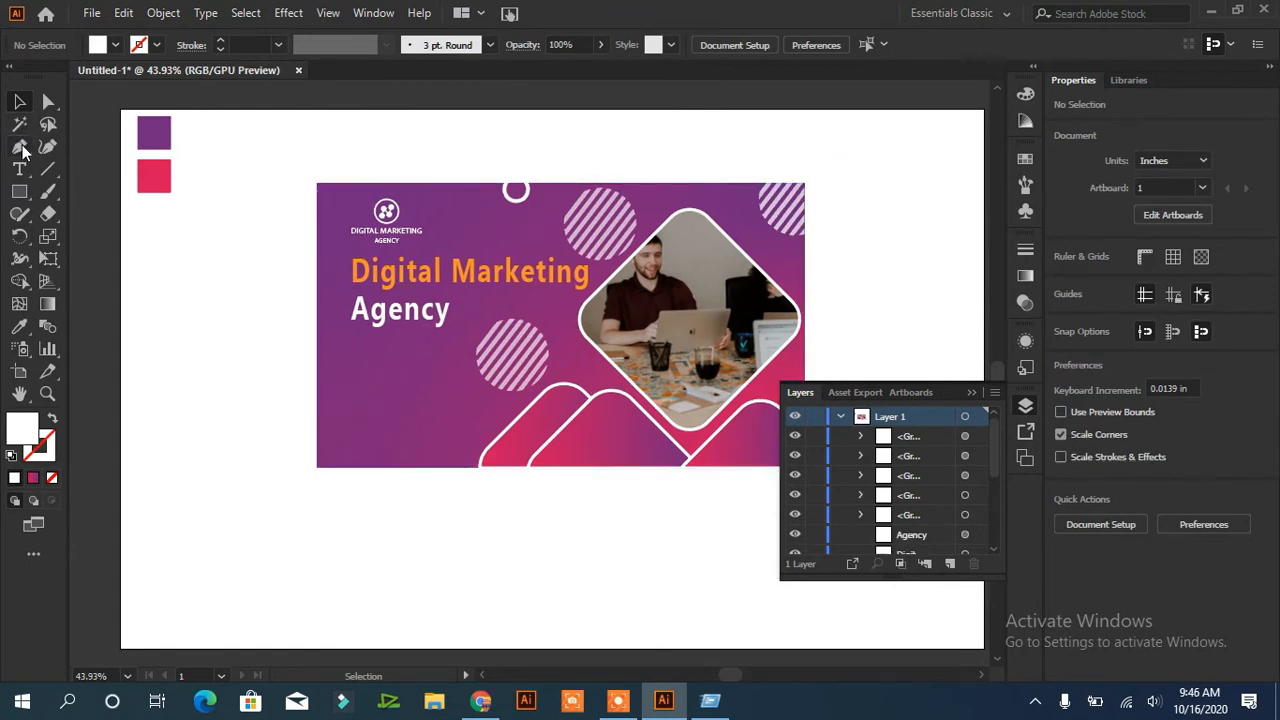
{"action": "left_click", "coordinate": [20, 170]}
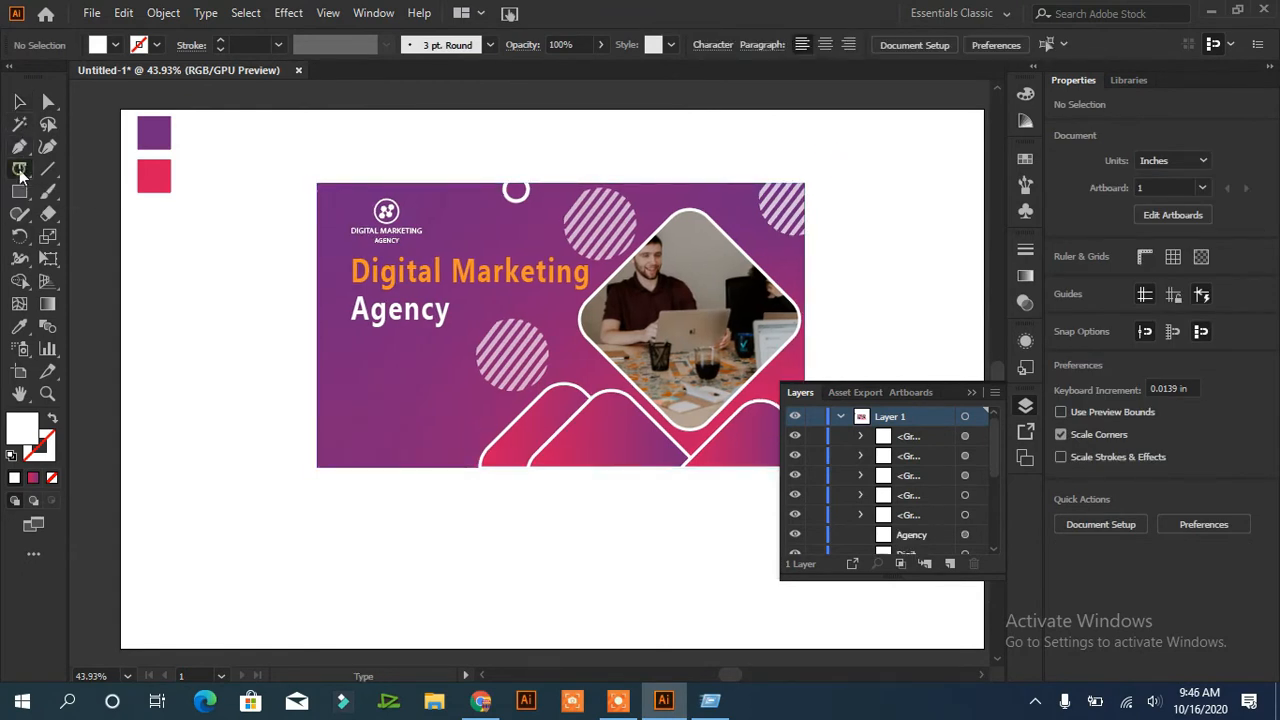
{"action": "left_click", "coordinate": [332, 414]}
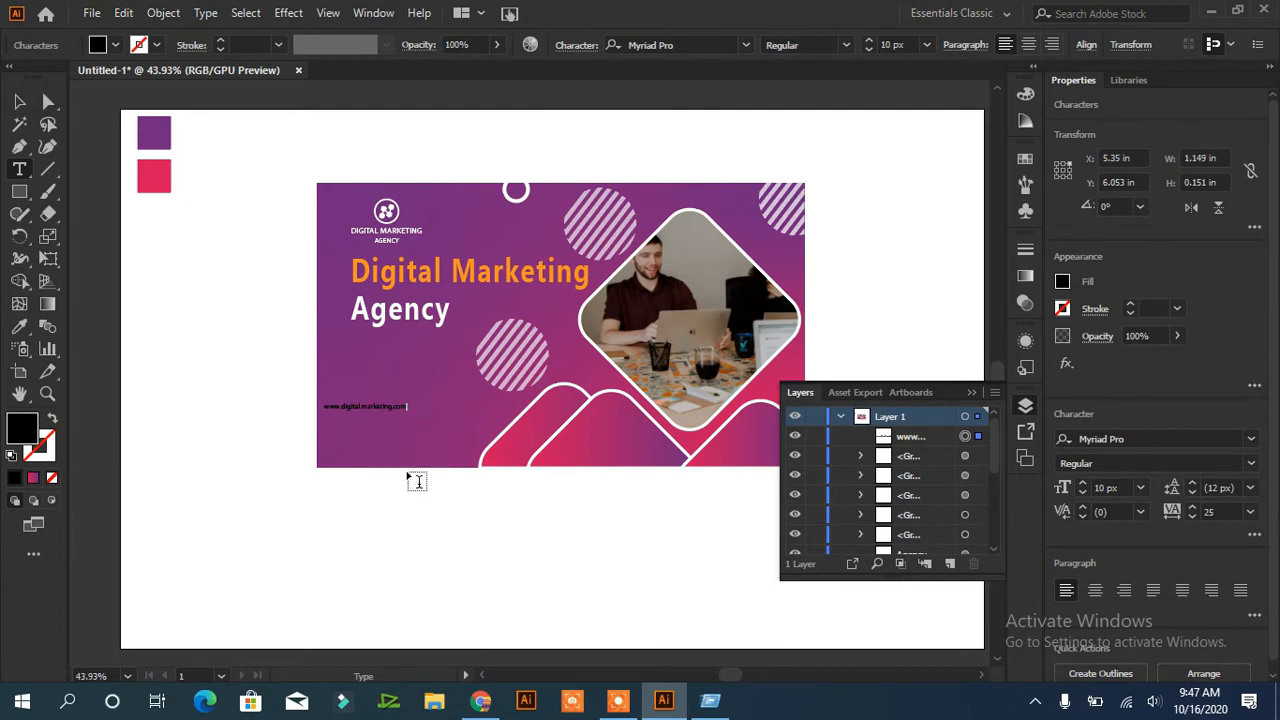
Draw a horizontal white 2 px line about 1.76 in long to the right of the web address, with a small gap.
{"action": "left_click", "coordinate": [19, 146]}
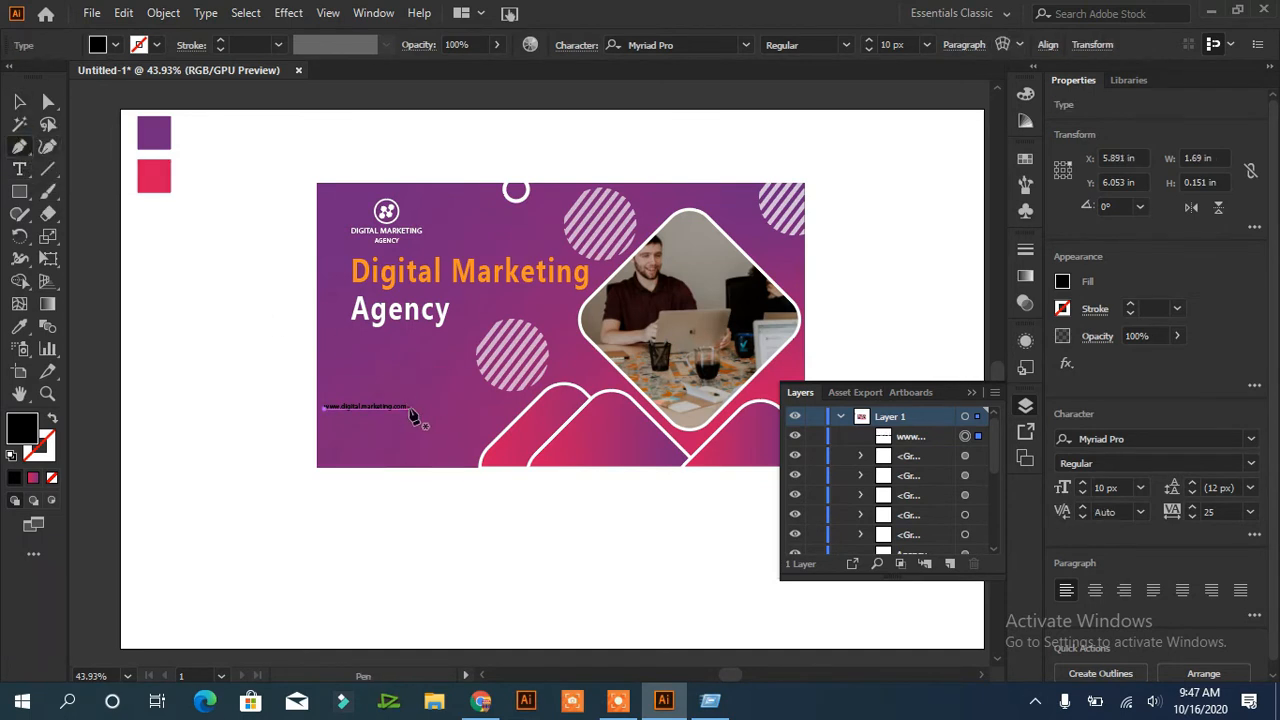
{"action": "left_click", "coordinate": [410, 408]}
{"action": "left_click", "coordinate": [496, 408]}
{"action": "left_click", "coordinate": [452, 462]}
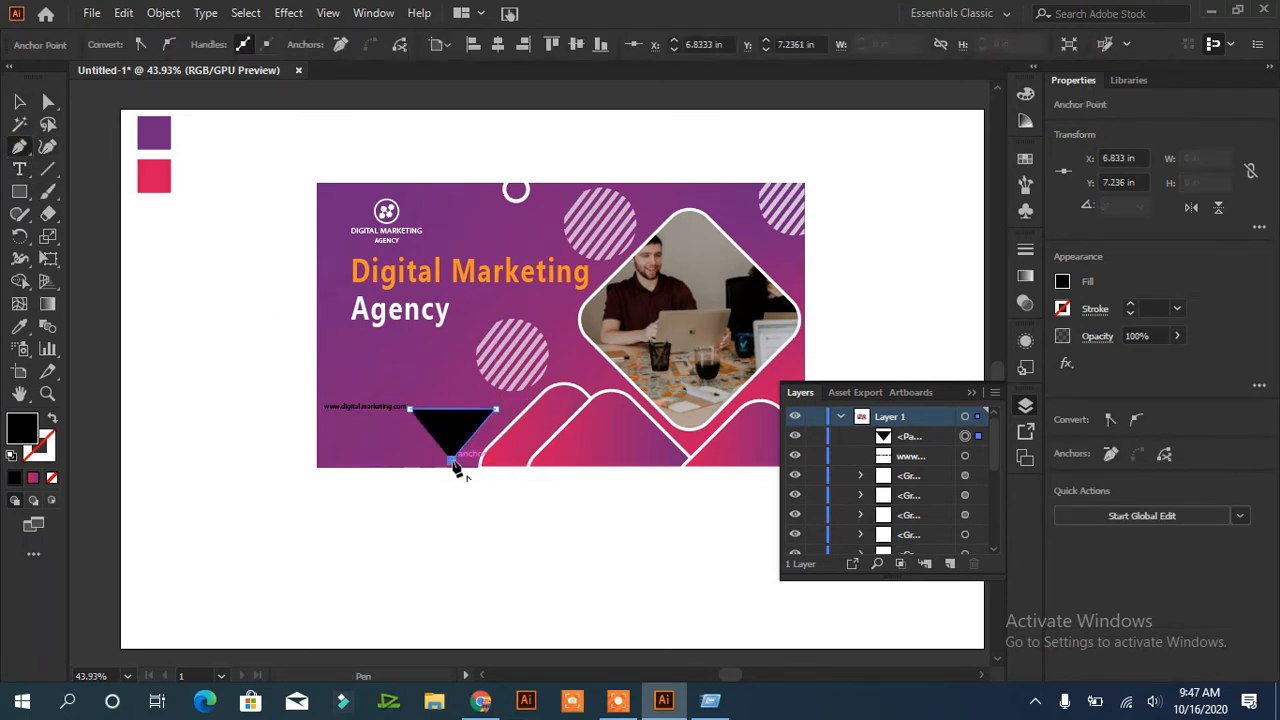
{"action": "key", "text": "ctrl+z"}
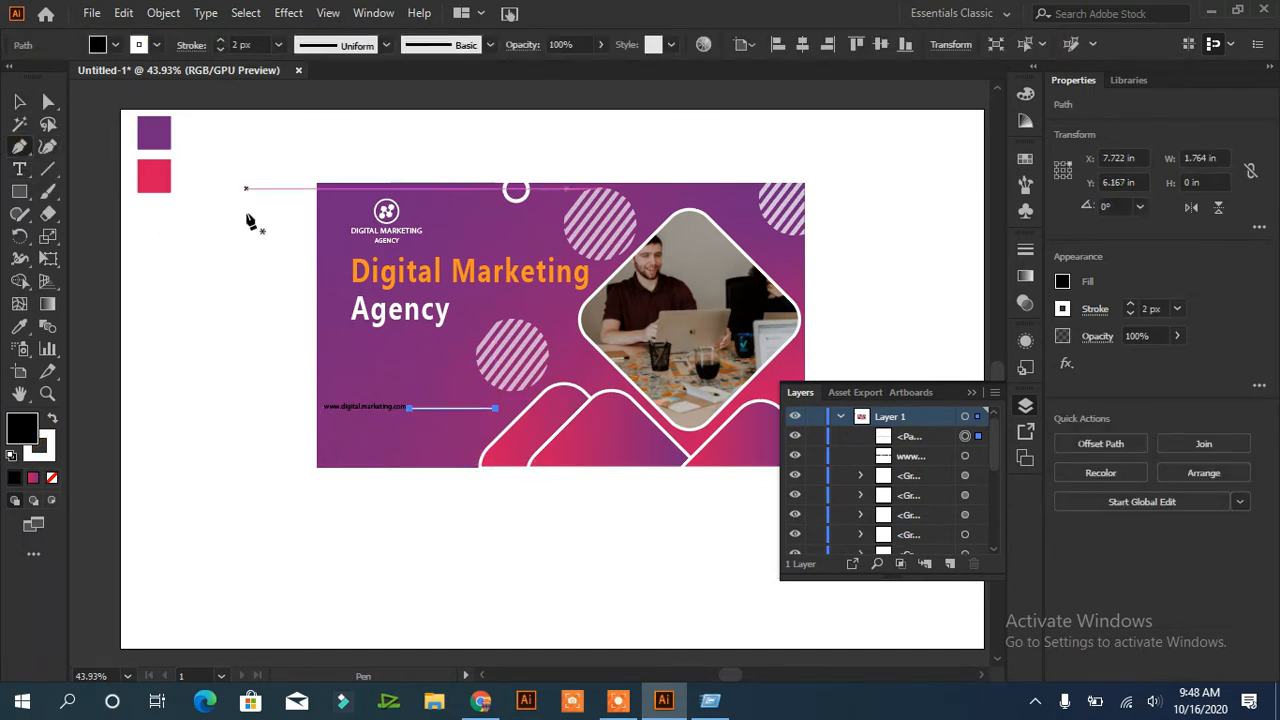
{"action": "key", "text": "shift+Right"}
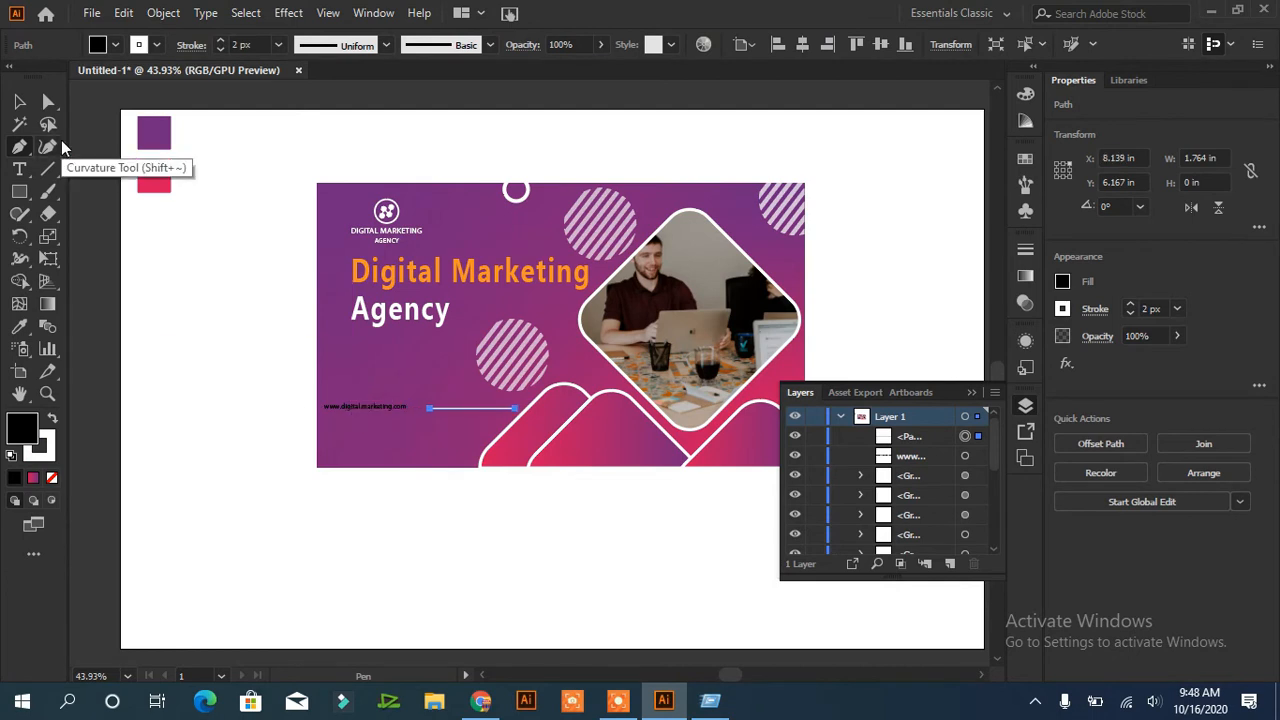
Move the web address right toward the line and narrow the two together to about 3.15 in wide.
{"action": "left_click", "coordinate": [20, 102]}
{"action": "left_click", "coordinate": [383, 406]}
{"action": "key", "text": "shift+Right"}
{"action": "key", "text": "shift+Right"}
{"action": "key", "text": "shift+Right"}
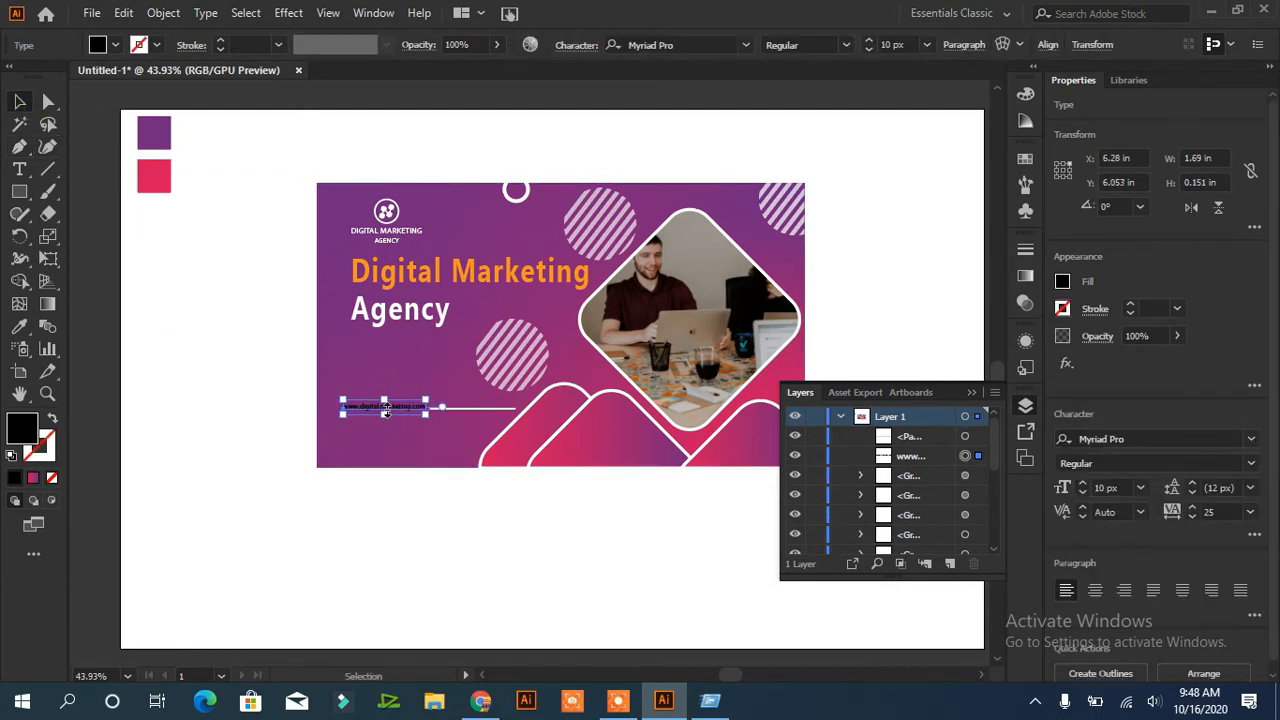
{"action": "left_click", "coordinate": [480, 409], "text": "shift"}
{"action": "left_click_drag", "start_coordinate": [343, 406], "coordinate": [363, 408]}
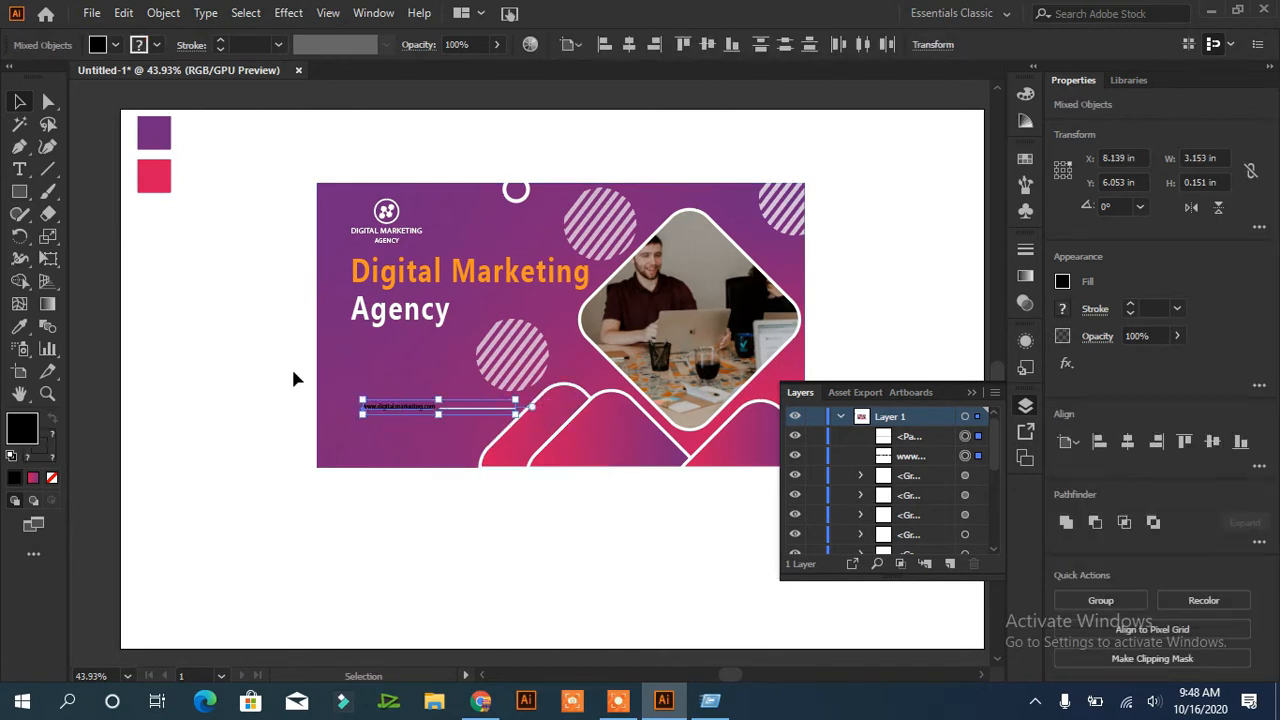
Change the web address text's fill color to white.
{"action": "left_click", "coordinate": [271, 409]}
{"action": "left_click", "coordinate": [398, 407]}
{"action": "left_click", "coordinate": [115, 45]}
{"action": "left_click", "coordinate": [38, 76]}
{"action": "left_click", "coordinate": [167, 302]}
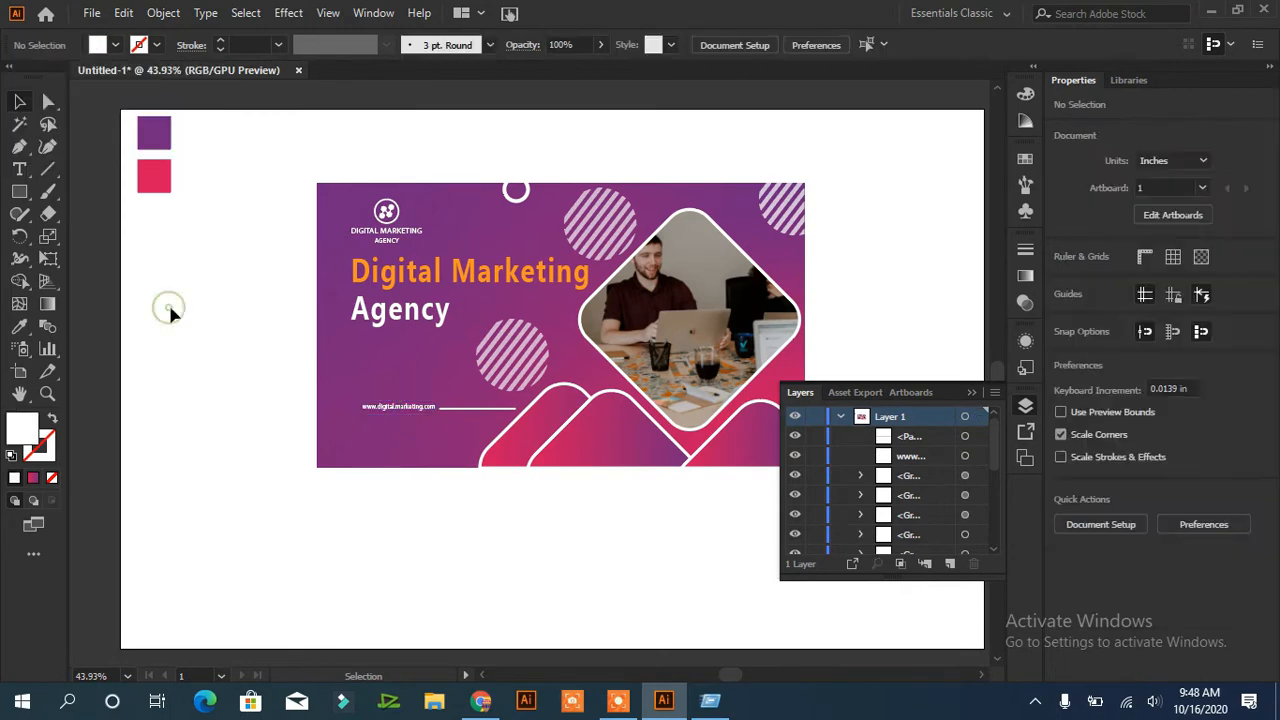
Group the web address with its line and shift the group left to line up with the heading.
{"action": "left_click", "coordinate": [467, 410]}
{"action": "left_click", "coordinate": [408, 409], "text": "shift"}
{"action": "left_click", "coordinate": [1103, 600]}
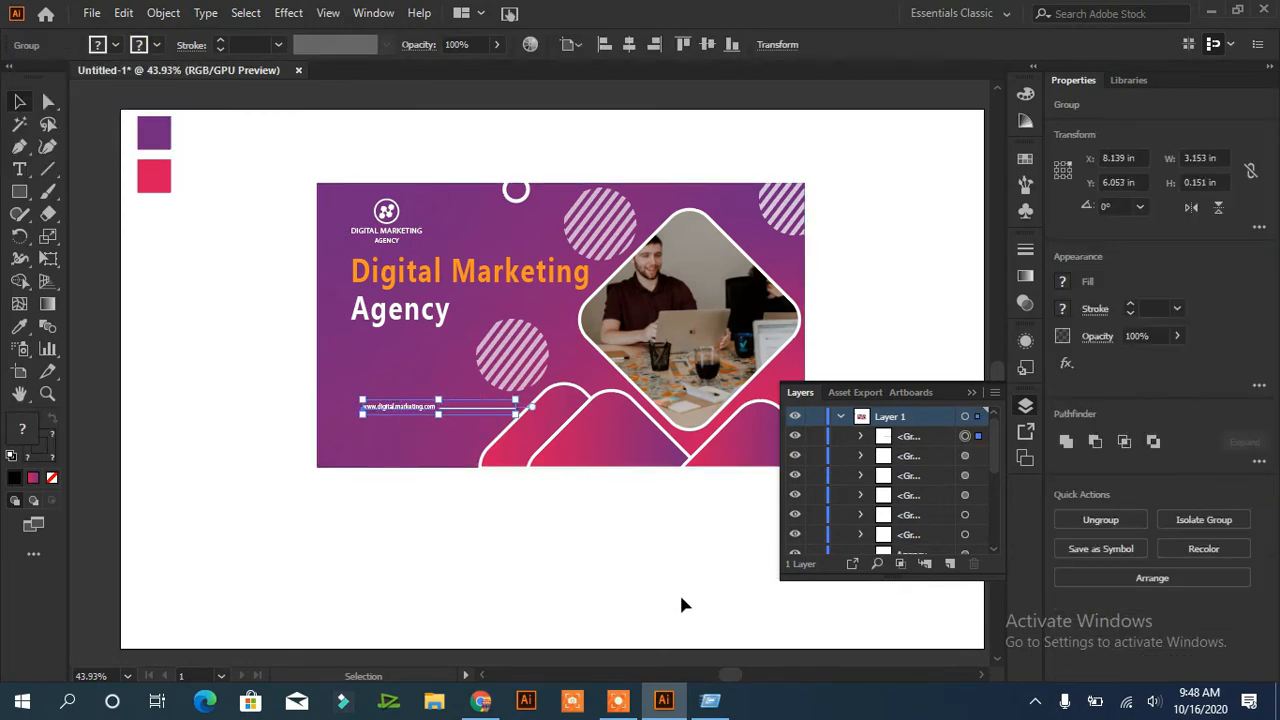
{"action": "key", "text": "Left"}
{"action": "key", "text": "Left"}
{"action": "key", "text": "Left"}
{"action": "key", "text": "Left"}
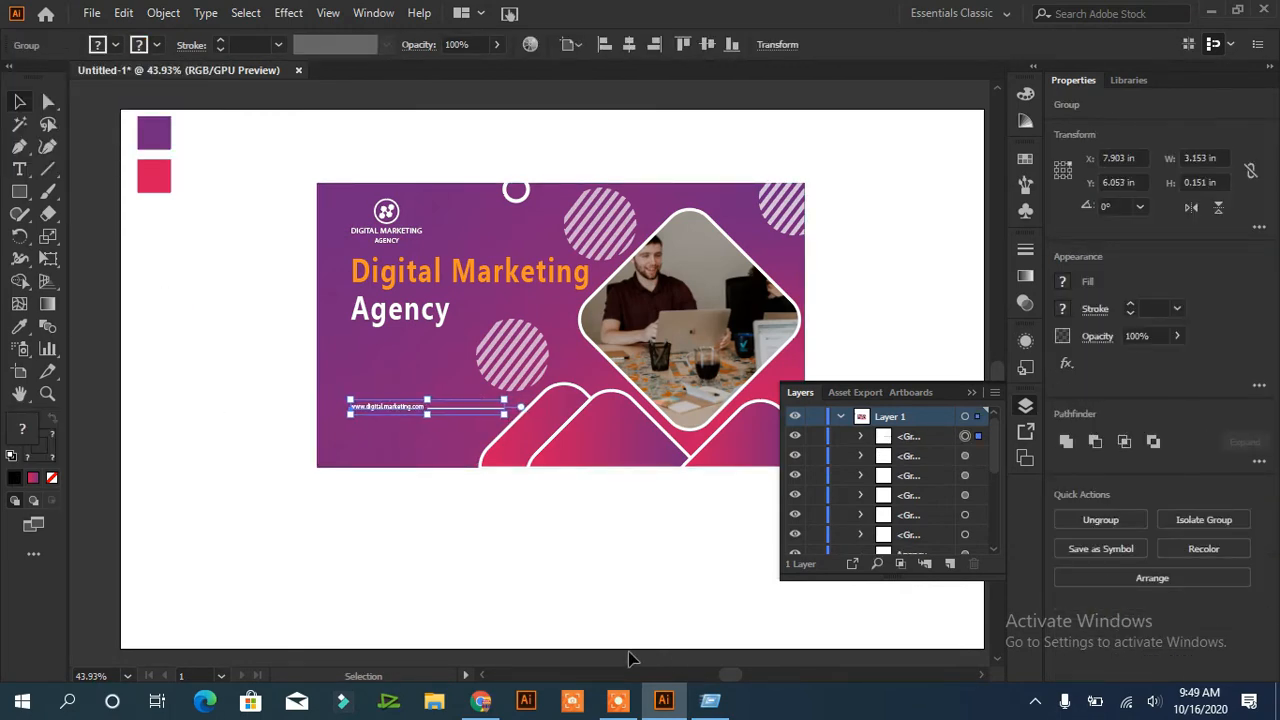
Ungroup the web address and its line.
{"action": "left_click", "coordinate": [451, 551]}
{"action": "left_click", "coordinate": [466, 409]}
{"action": "right_click", "coordinate": [443, 410]}
{"action": "left_click", "coordinate": [494, 239]}
{"action": "left_click", "coordinate": [214, 435]}
Align the web address and the line on their vertical centers and regroup them.
{"action": "left_click", "coordinate": [410, 408]}
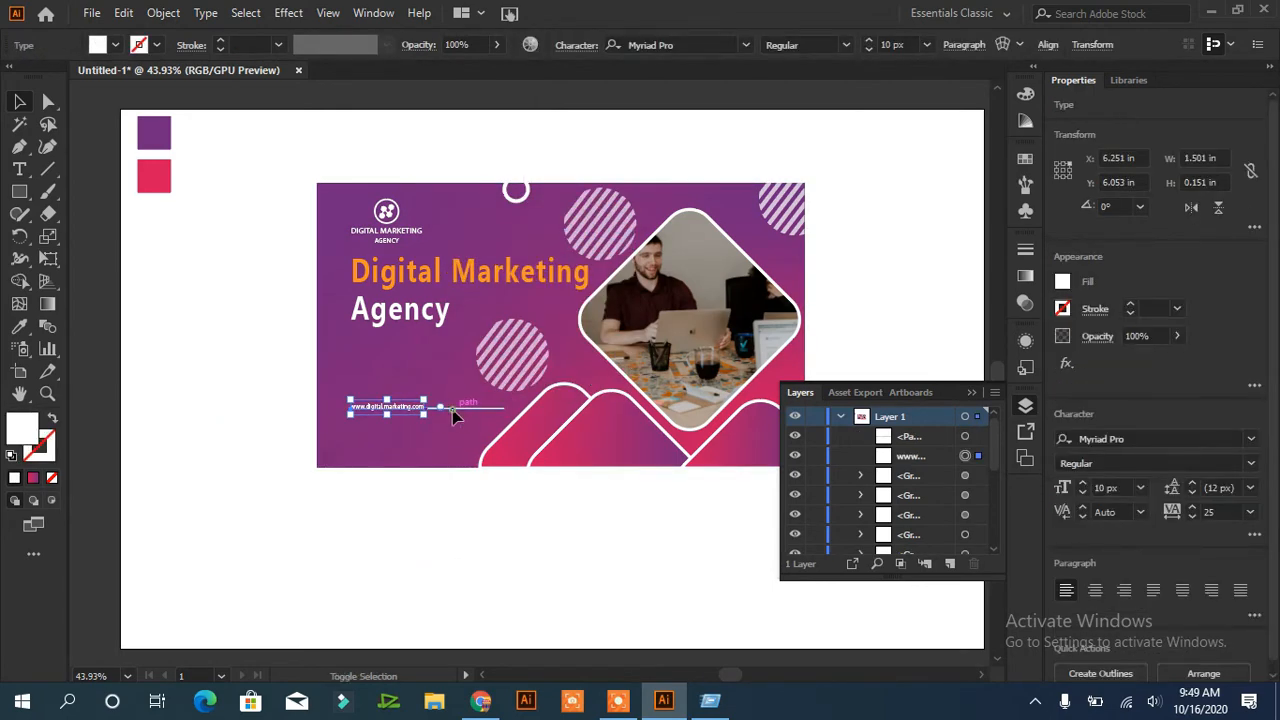
{"action": "left_click", "coordinate": [453, 414], "text": "shift"}
{"action": "left_click", "coordinate": [1213, 441]}
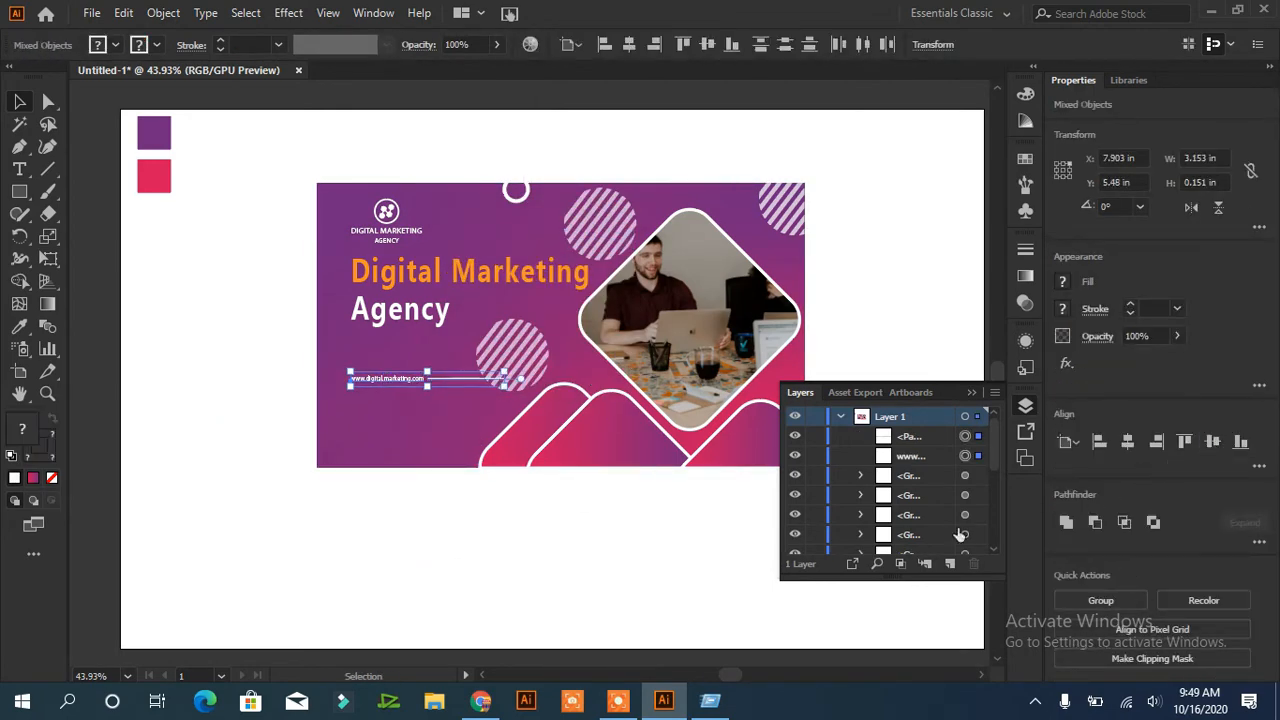
{"action": "left_click", "coordinate": [1101, 600]}
Move the web address group back down to the banner's lower-left area and nudge the upper striped circle slightly.
{"action": "left_click_drag", "start_coordinate": [413, 381], "coordinate": [410, 415]}
{"action": "left_click", "coordinate": [232, 420]}
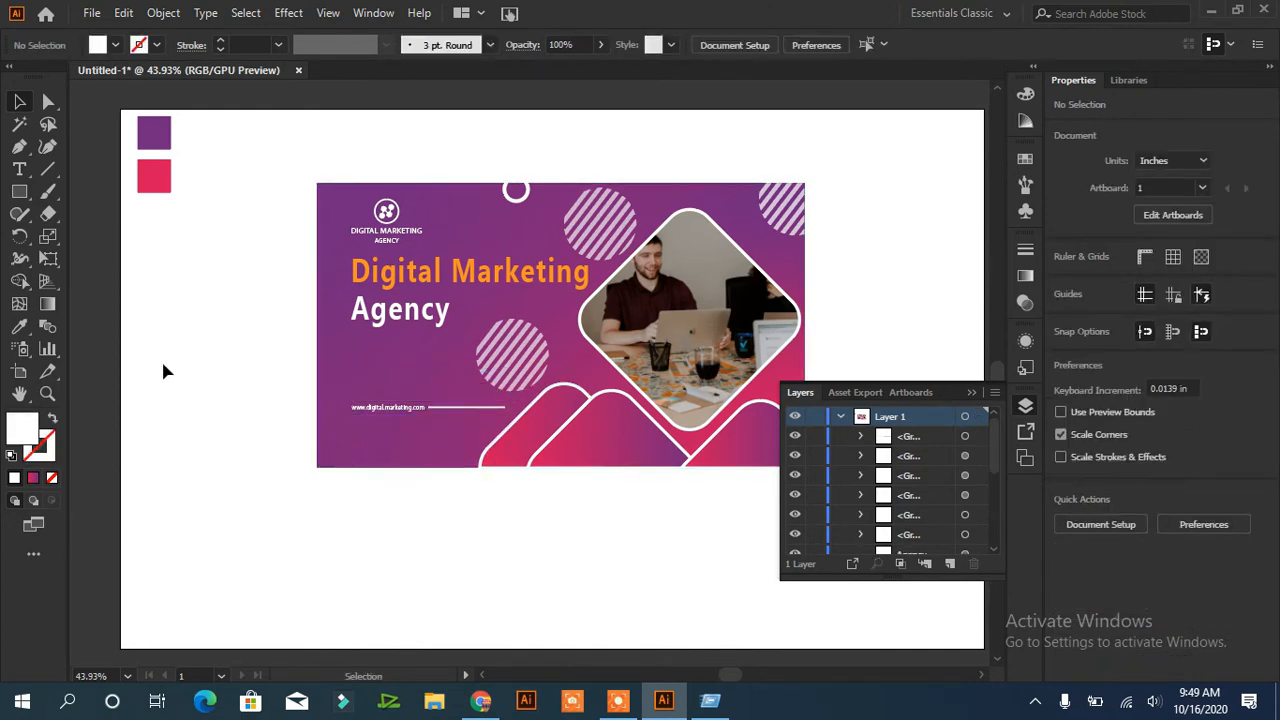
{"action": "mouse_move", "coordinate": [421, 410]}
{"action": "left_mouse_down"}
{"action": "mouse_move", "coordinate": [417, 426]}
{"action": "mouse_move", "coordinate": [413, 398]}
{"action": "mouse_move", "coordinate": [410, 428]}
{"action": "left_mouse_up"}
{"action": "left_click", "coordinate": [269, 341]}
{"action": "mouse_move", "coordinate": [605, 230]}
{"action": "left_mouse_down"}
{"action": "mouse_move", "coordinate": [379, 380]}
{"action": "mouse_move", "coordinate": [607, 232]}
{"action": "left_mouse_up"}
{"action": "left_click", "coordinate": [388, 503]}
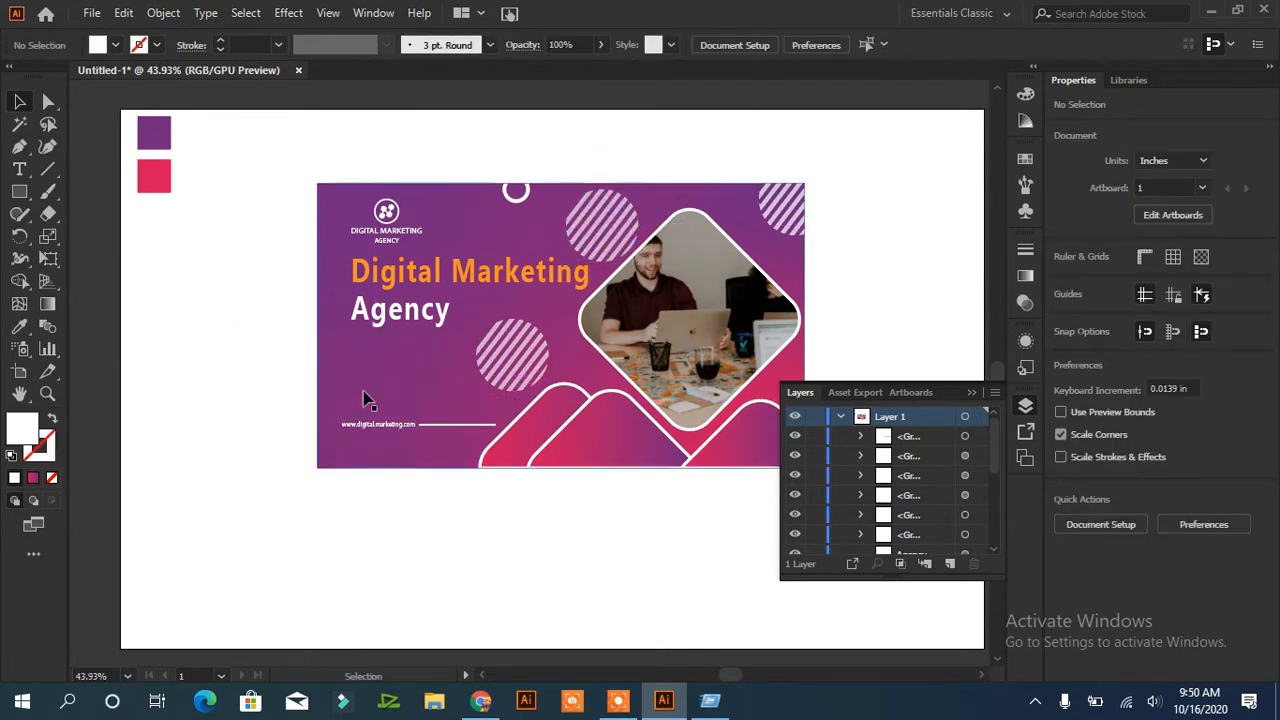
Build a small white plus sign from two crossed, center-aligned rectangles on the blank area beside the banner.
{"action": "key", "text": "m"}
{"action": "mouse_move", "coordinate": [186, 307]}
{"action": "left_mouse_down"}
{"action": "mouse_move", "coordinate": [196, 281]}
{"action": "mouse_move", "coordinate": [202, 296]}
{"action": "mouse_move", "coordinate": [212, 277]}
{"action": "mouse_move", "coordinate": [232, 298]}
{"action": "mouse_move", "coordinate": [205, 293]}
{"action": "mouse_move", "coordinate": [231, 287]}
{"action": "left_mouse_up"}
{"action": "key", "text": "v"}
{"action": "left_click_drag", "start_coordinate": [248, 241], "coordinate": [196, 303]}
{"action": "left_click", "coordinate": [1127, 442]}
Place plus signs above the photo near the upper-right striped circle and above the web address.
{"action": "left_click_drag", "start_coordinate": [552, 293], "coordinate": [733, 203]}
{"action": "left_click", "coordinate": [206, 394]}
{"action": "left_click", "coordinate": [194, 334]}
{"action": "left_click", "coordinate": [171, 404]}
Add an unfilled circle with a 5 px white stroke to the left of the lower striped circle.
{"action": "right_click", "coordinate": [20, 192]}
{"action": "left_click", "coordinate": [80, 238]}
{"action": "mouse_move", "coordinate": [247, 322]}
{"action": "left_mouse_down"}
{"action": "mouse_move", "coordinate": [266, 352]}
{"action": "mouse_move", "coordinate": [427, 383]}
{"action": "left_mouse_up"}
{"action": "key", "text": "shift+x"}
{"action": "left_click", "coordinate": [220, 41]}
{"action": "left_click", "coordinate": [220, 41]}
{"action": "left_click", "coordinate": [220, 41]}
{"action": "left_click", "coordinate": [220, 41]}
{"action": "left_click", "coordinate": [20, 103]}
{"action": "left_click", "coordinate": [198, 338]}
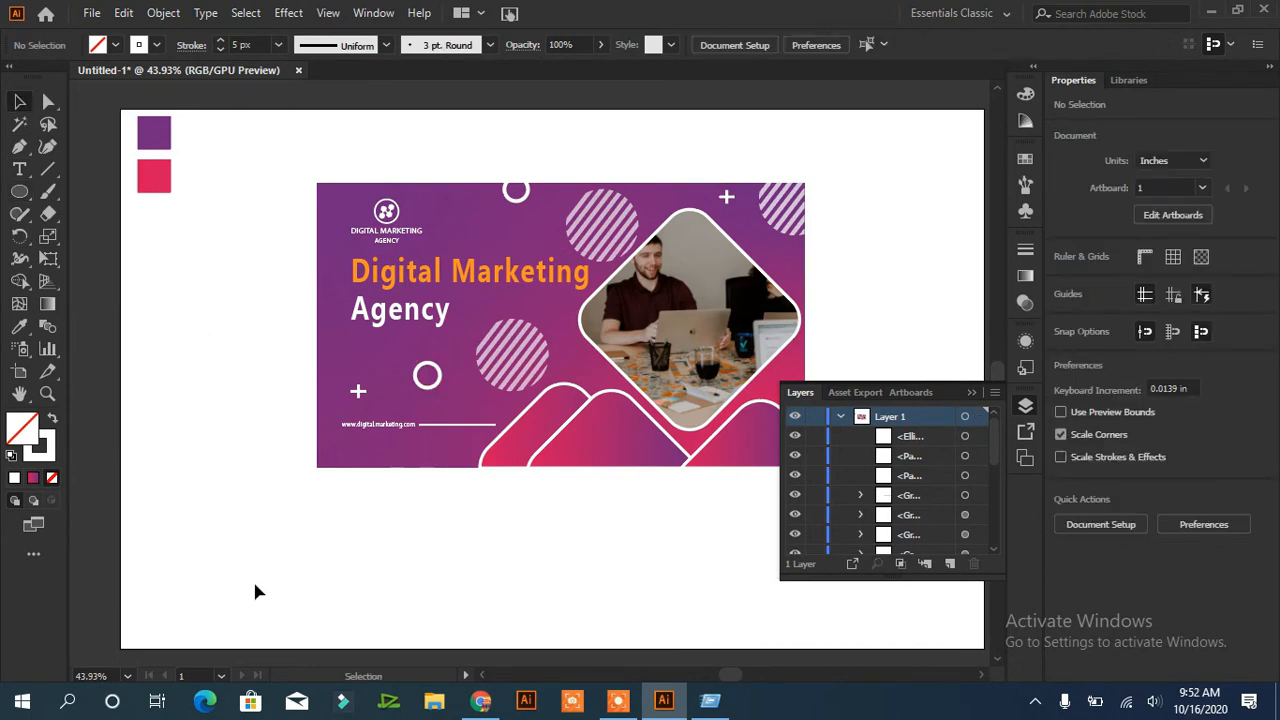
{"action": "left_click", "coordinate": [415, 372]}
{"action": "left_click", "coordinate": [360, 394], "text": "shift"}
{"action": "double_click", "coordinate": [526, 197]}
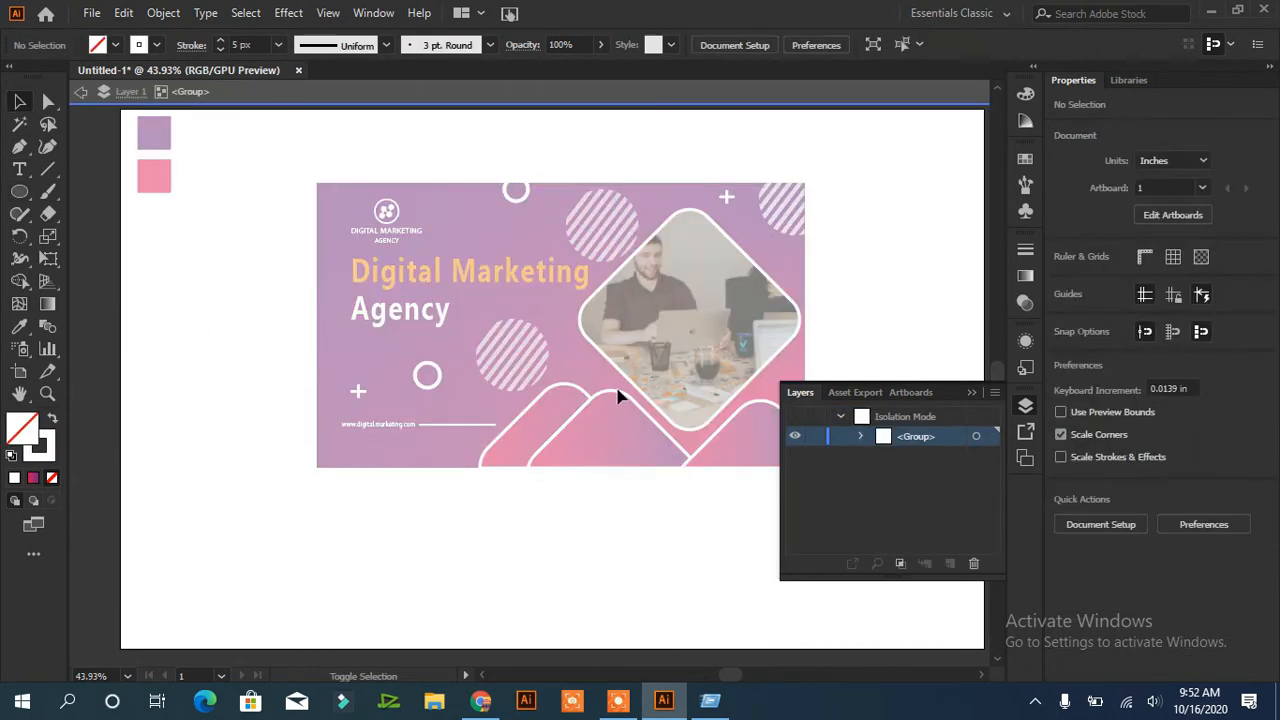
{"action": "left_click", "coordinate": [85, 93]}
Reduce the opacity of both white rings and both plus signs together, and leave isolation mode.
{"action": "left_click", "coordinate": [525, 198]}
{"action": "left_click", "coordinate": [423, 386], "text": "shift"}
{"action": "left_click", "coordinate": [359, 392], "text": "shift"}
{"action": "left_click", "coordinate": [728, 198], "text": "shift"}
{"action": "left_click", "coordinate": [1177, 336]}
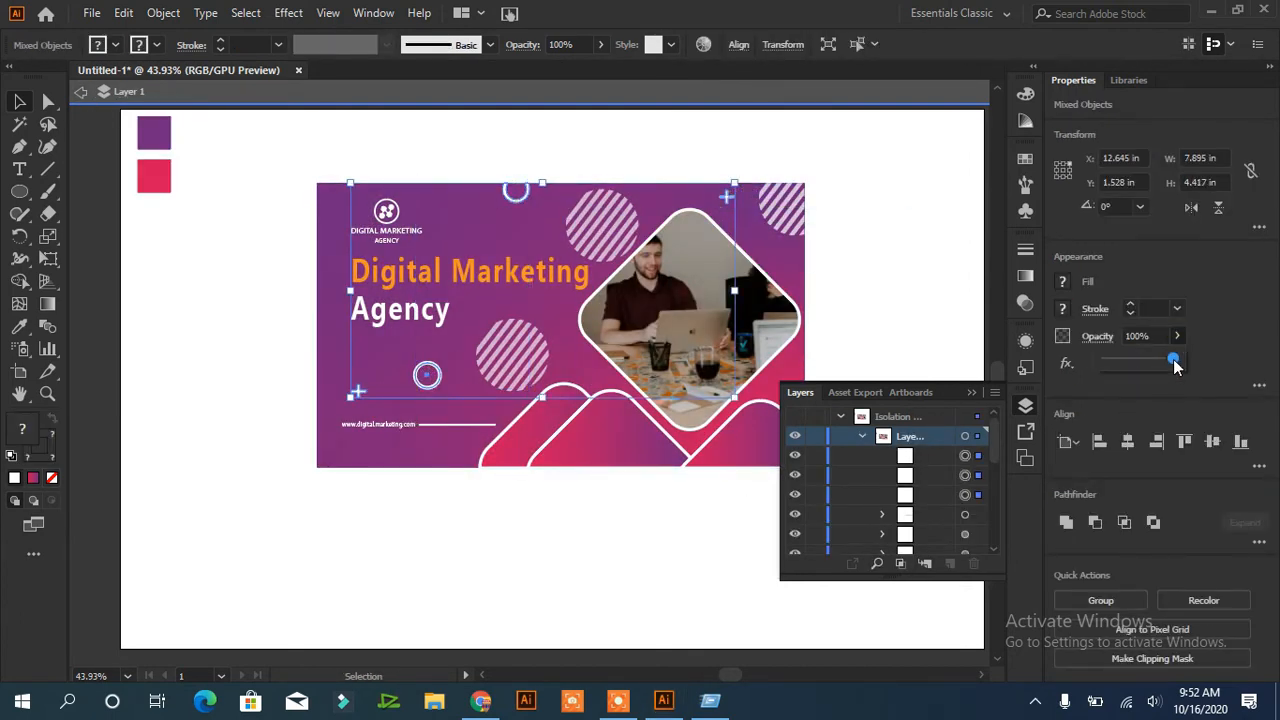
{"action": "left_click", "coordinate": [909, 286]}
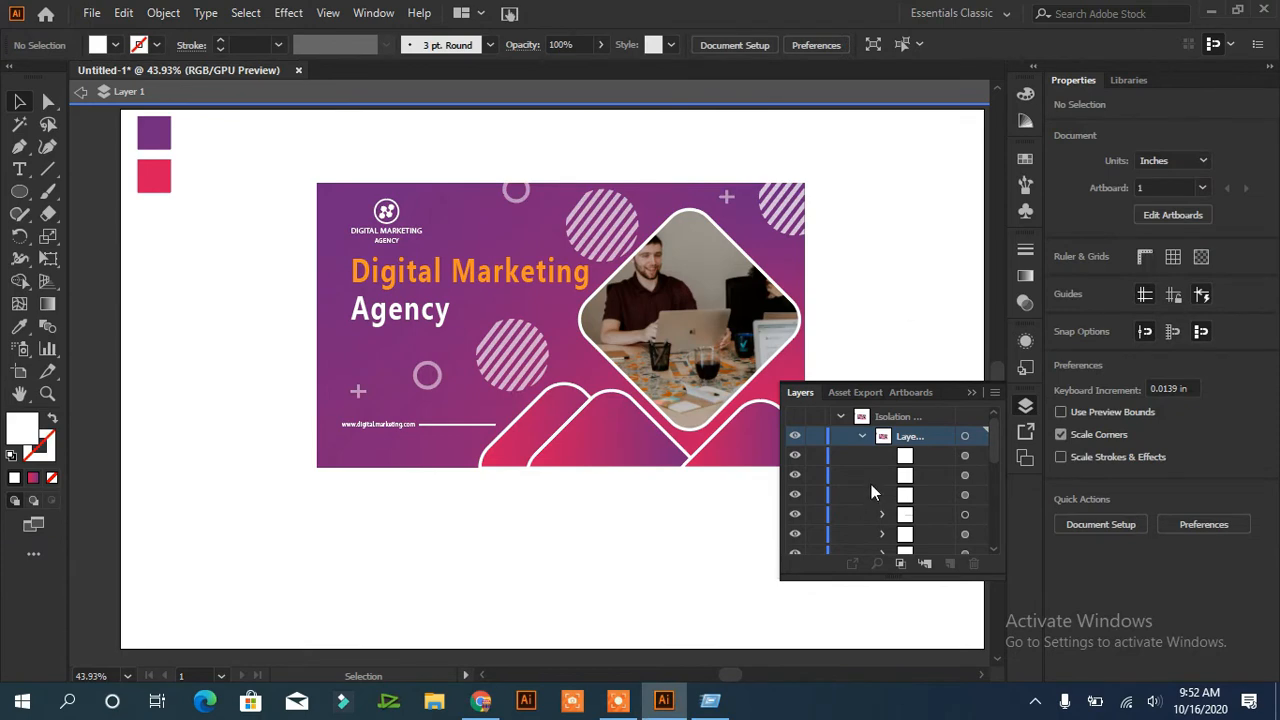
{"action": "key", "text": "Escape"}
Move the complete banner artwork down to the middle of the artboard.
{"action": "left_click_drag", "start_coordinate": [386, 486], "coordinate": [378, 490]}
{"action": "left_click", "coordinate": [1099, 525]}
{"action": "left_click", "coordinate": [970, 393]}
{"action": "left_click", "coordinate": [838, 565]}
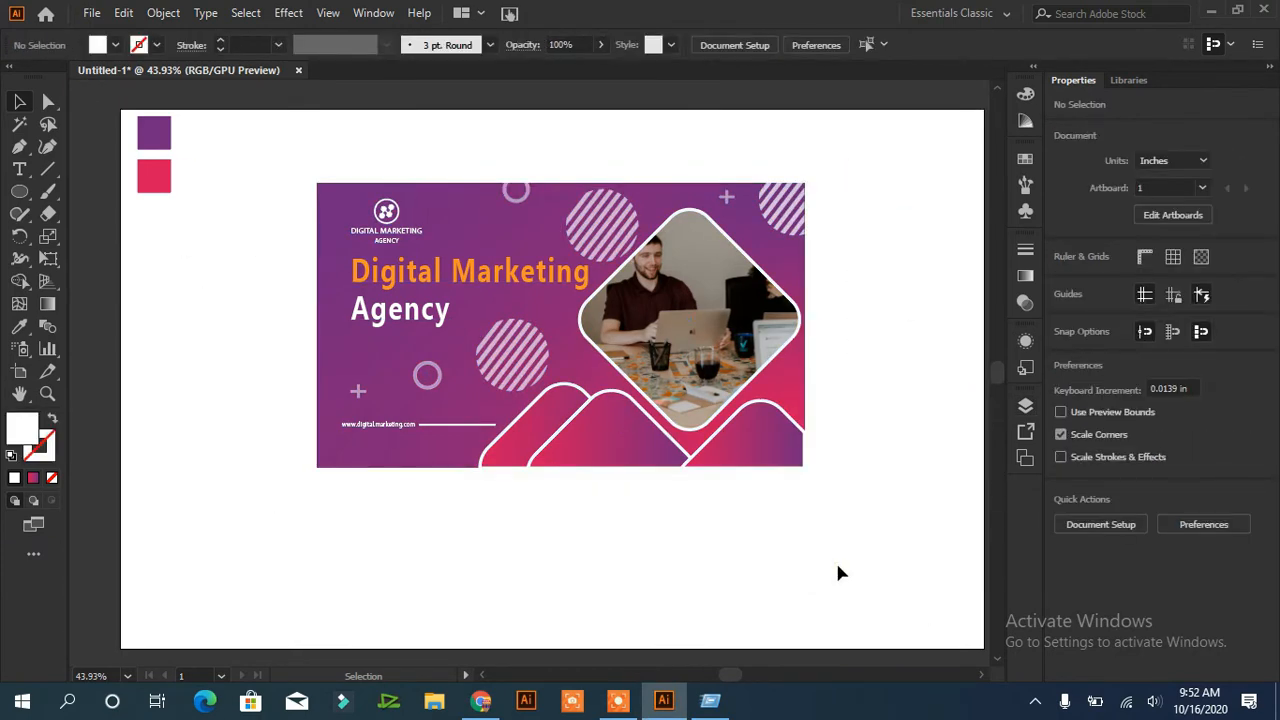
{"action": "left_click_drag", "start_coordinate": [678, 210], "coordinate": [683, 276]}
{"action": "left_click", "coordinate": [885, 321]}
Draw a white 17.778 × 11.111 in rectangle covering the whole artboard and send it to the back.
{"action": "left_click_drag", "start_coordinate": [20, 193], "coordinate": [60, 194]}
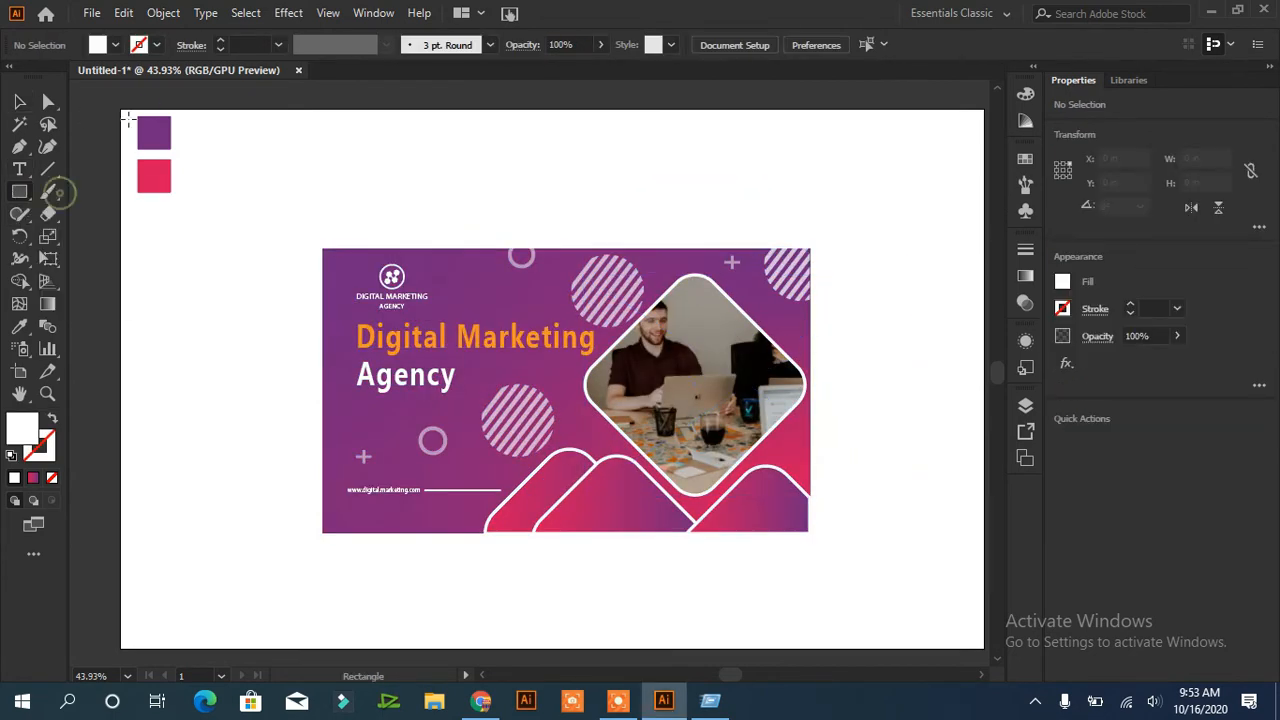
{"action": "left_click_drag", "start_coordinate": [121, 110], "coordinate": [697, 649]}
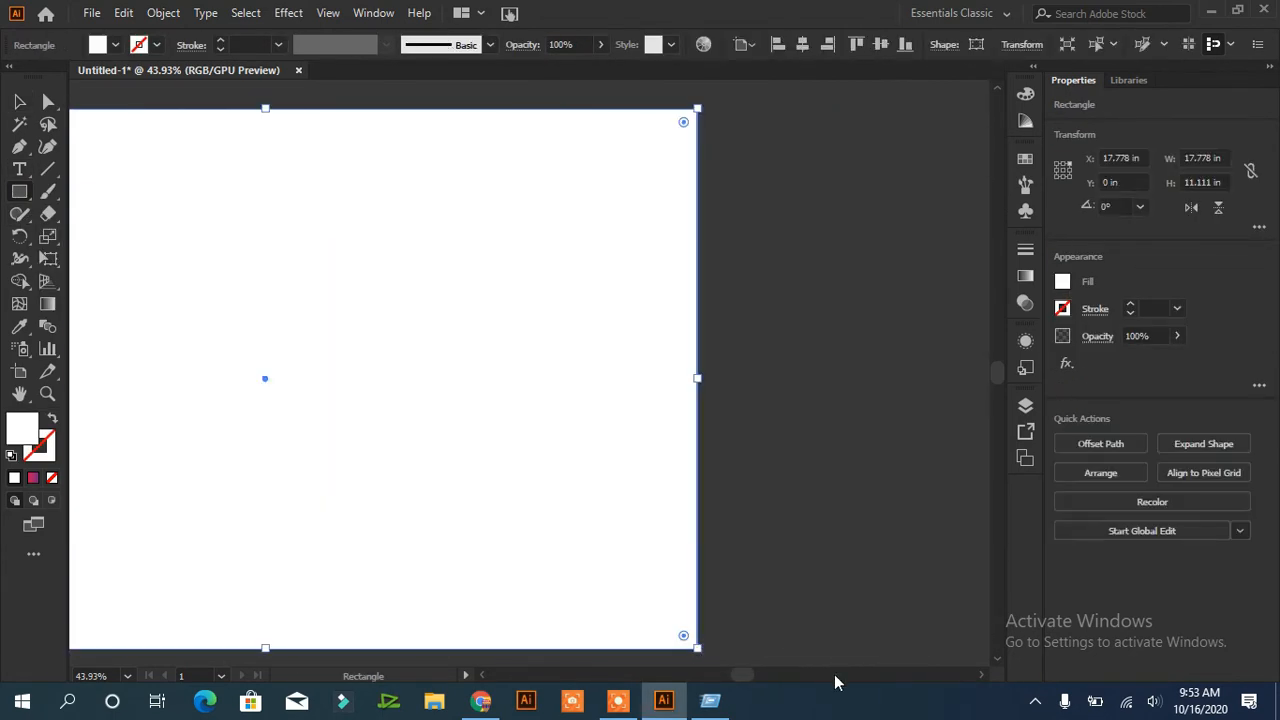
{"action": "right_click", "coordinate": [569, 374]}
{"action": "mouse_move", "coordinate": [635, 592]}
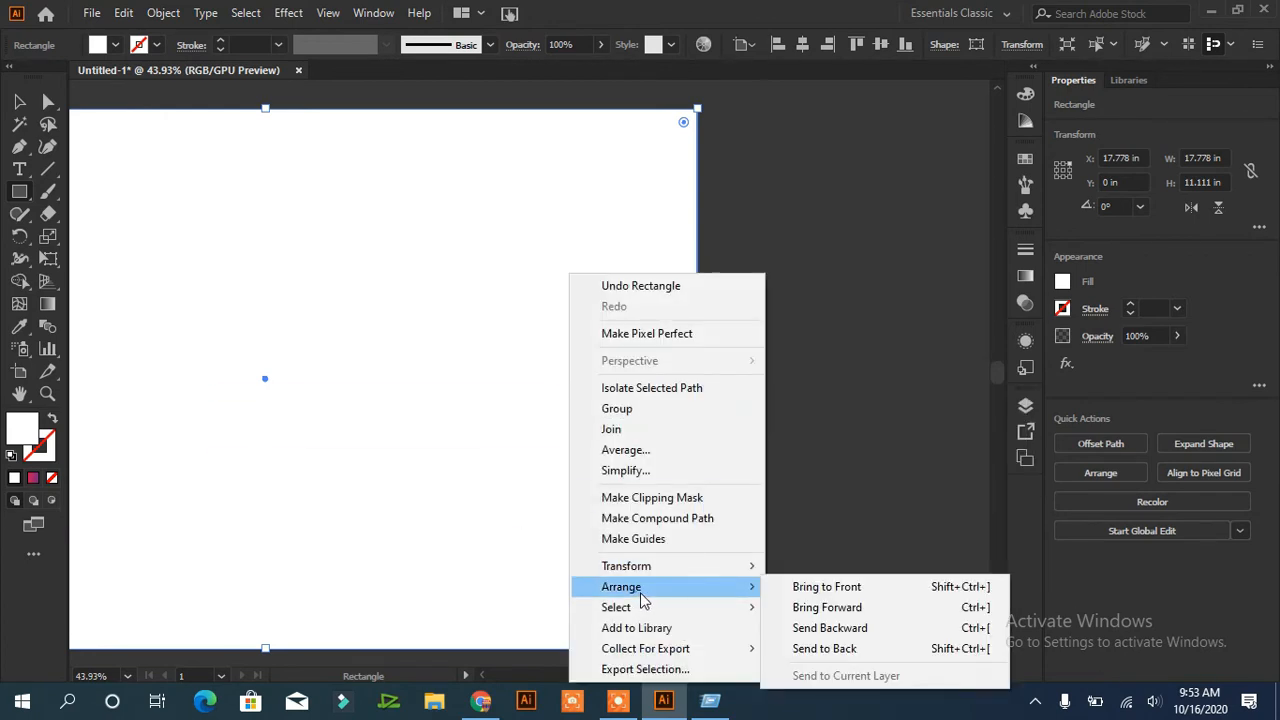
{"action": "left_click", "coordinate": [820, 648]}
Draw a straight diagonal path with the Pen tool, about 18.333 × 11.528 in, from beyond the artboard's upper-right corner to its lower-left corner.
{"action": "left_click_drag", "start_coordinate": [343, 194], "coordinate": [640, 206]}
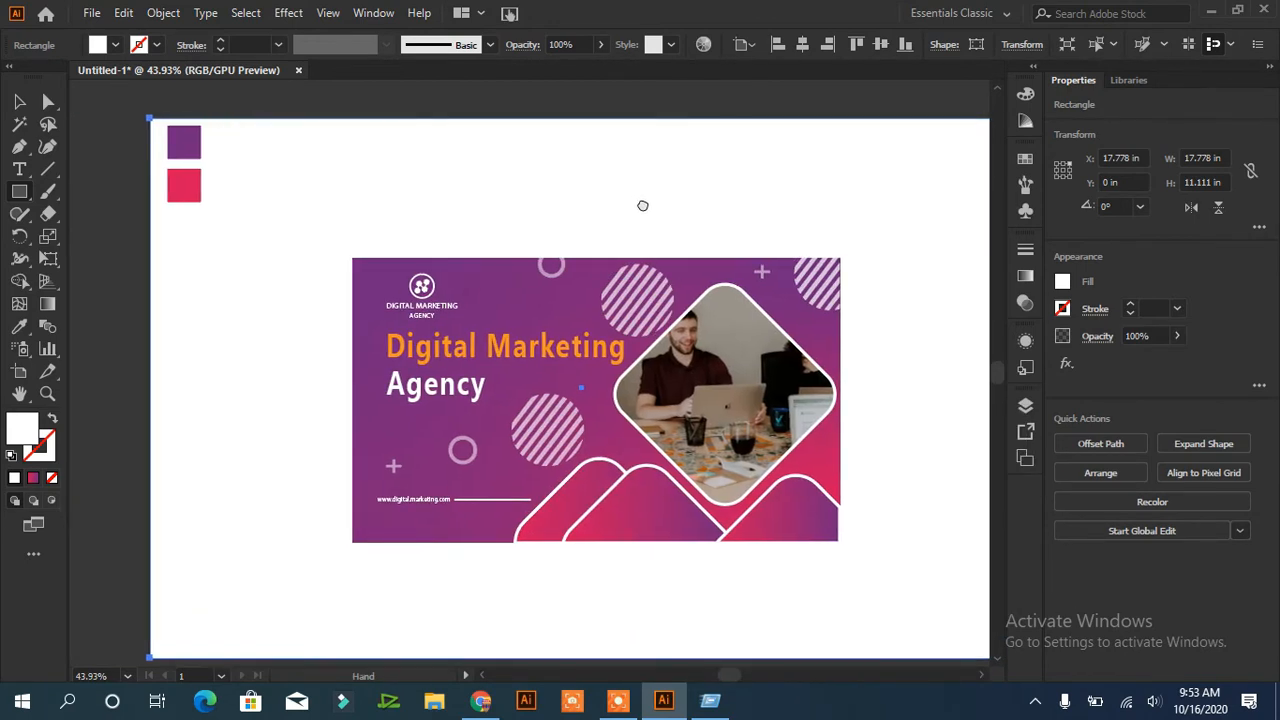
{"action": "left_click", "coordinate": [19, 146]}
{"action": "left_click_drag", "start_coordinate": [958, 196], "coordinate": [915, 189]}
{"action": "left_click", "coordinate": [973, 102]}
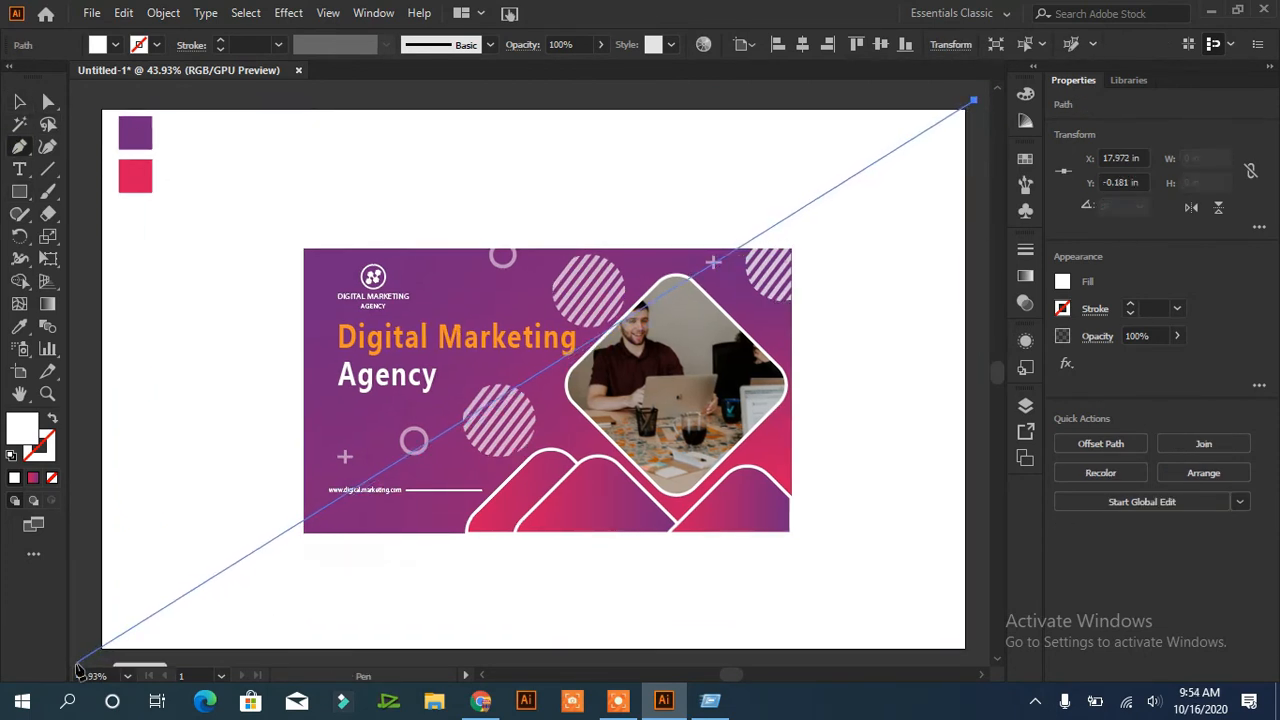
{"action": "left_click", "coordinate": [83, 667]}
{"action": "key", "text": "Up"}
{"action": "key", "text": "Up"}
{"action": "key", "text": "Up"}
{"action": "key", "text": "Up"}
{"action": "key", "text": "Up"}
{"action": "key", "text": "Up"}
{"action": "key", "text": "Up"}
{"action": "key", "text": "Up"}
{"action": "key", "text": "Up"}
{"action": "left_click", "coordinate": [91, 586]}
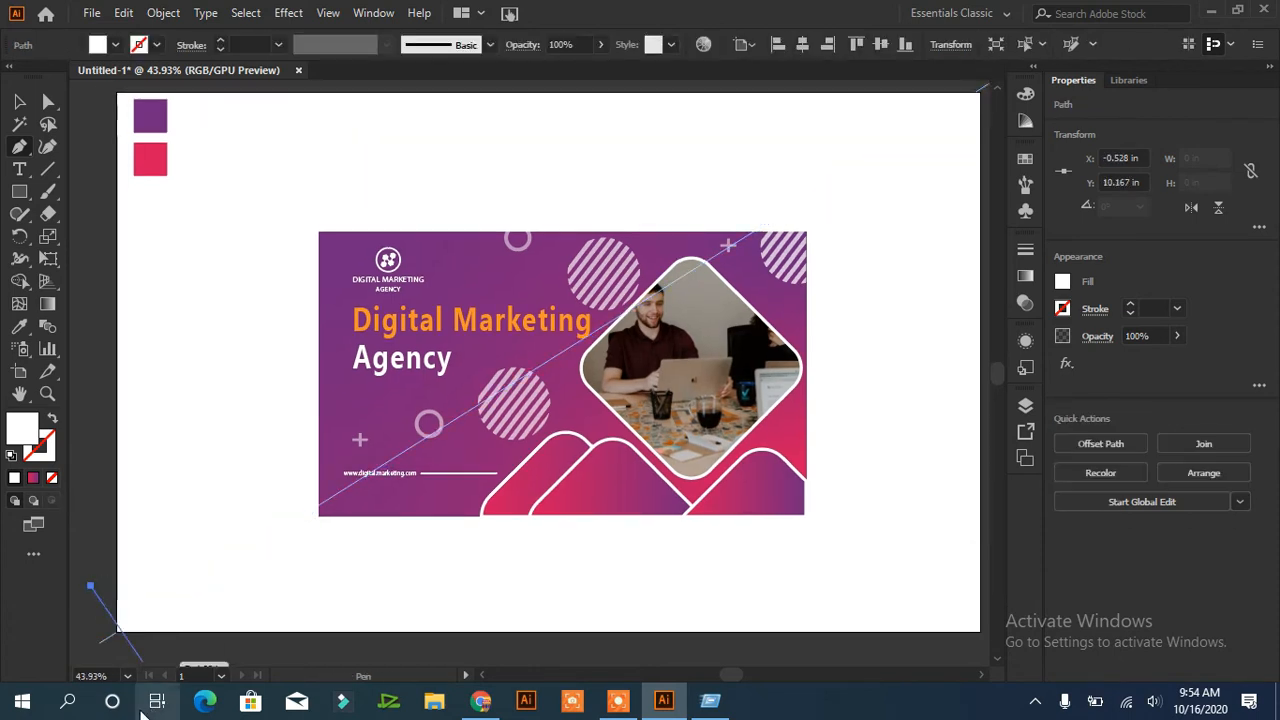
{"action": "key", "text": "ctrl+z"}
Split the white background rectangle along the diagonal path with the Shape Builder and fill both halves with the pink sampled from the colour square.
{"action": "key", "text": "v"}
{"action": "left_click_drag", "start_coordinate": [108, 640], "coordinate": [129, 509]}
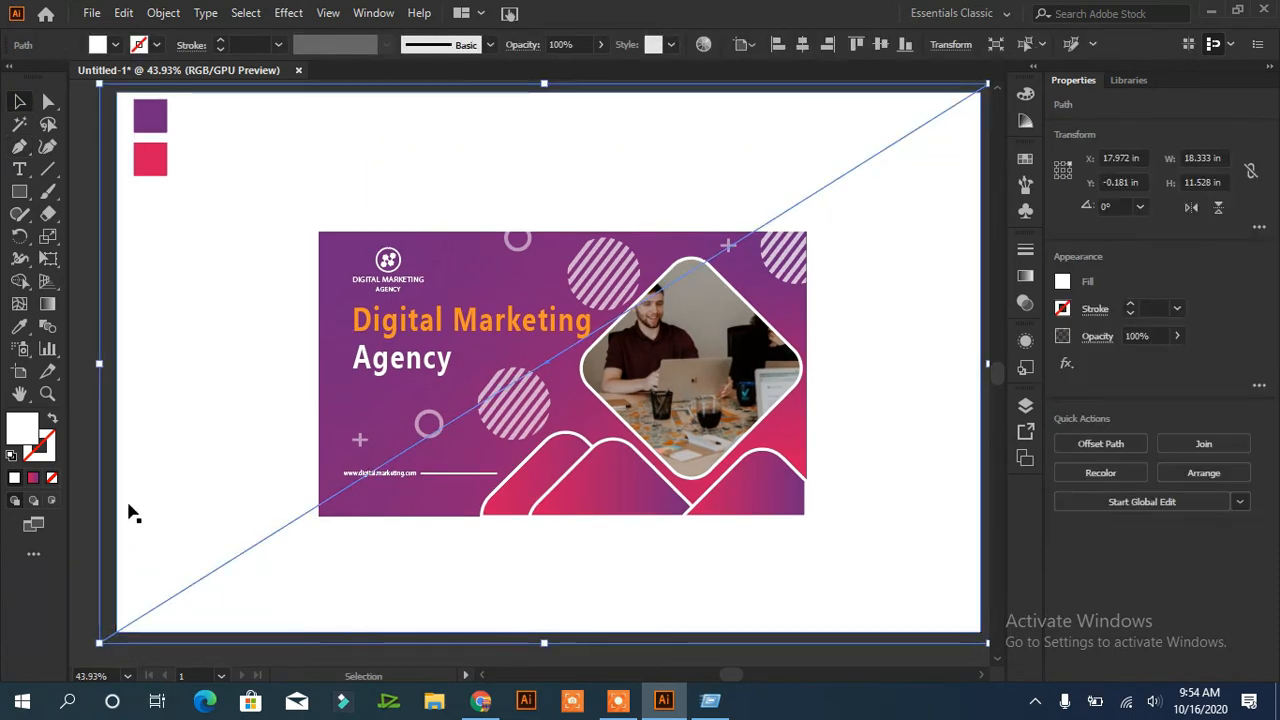
{"action": "left_click", "coordinate": [19, 281]}
{"action": "key", "text": "i"}
{"action": "left_click", "coordinate": [150, 116]}
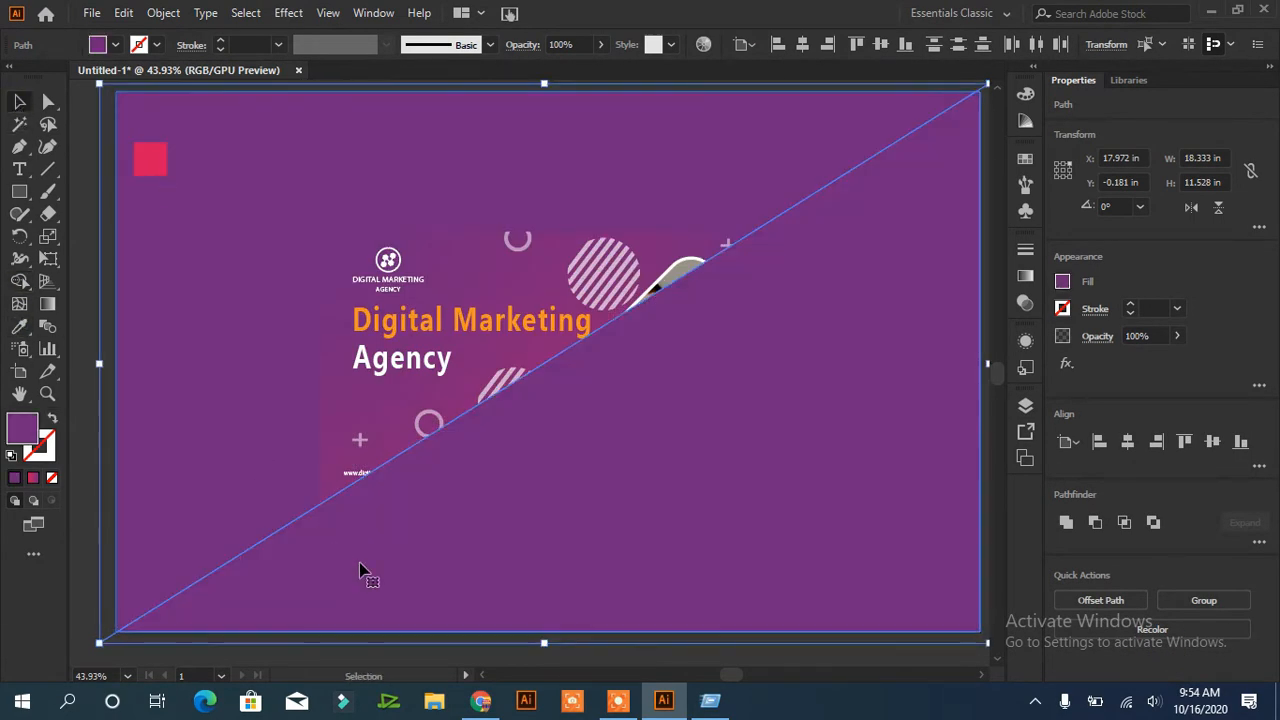
{"action": "left_click", "coordinate": [150, 160]}
{"action": "left_click", "coordinate": [20, 103]}
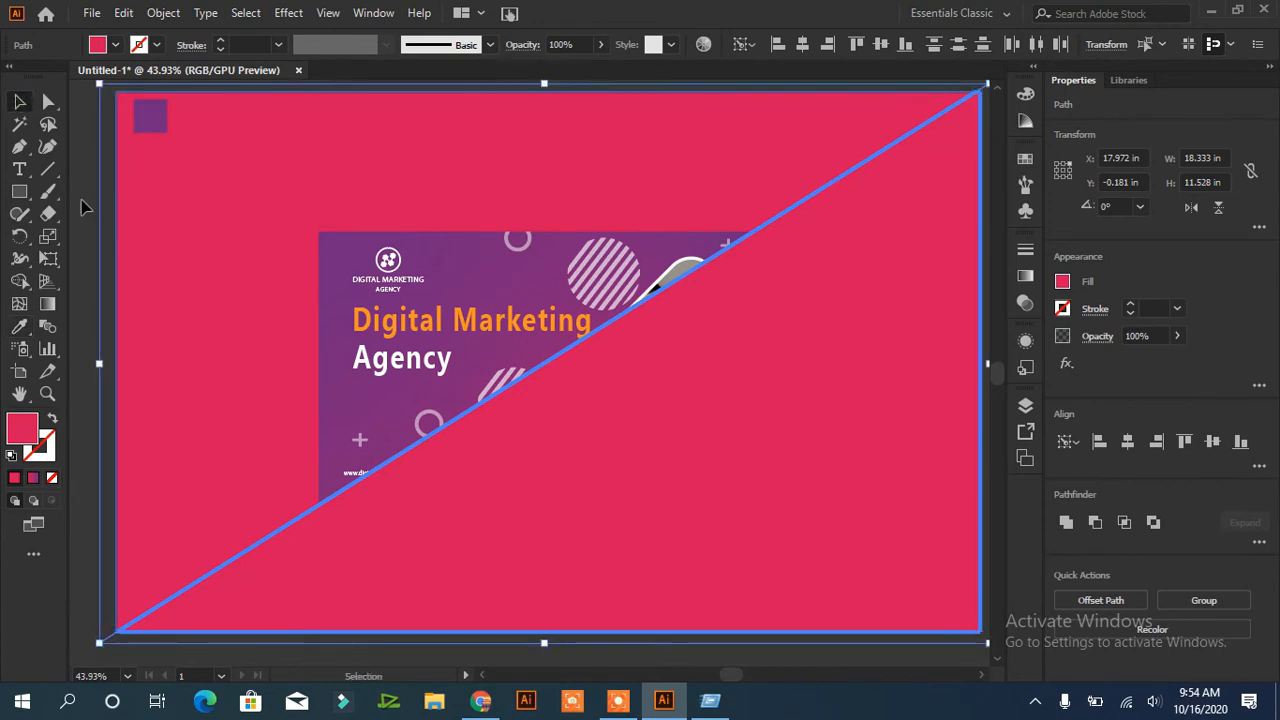
Fill the upper-left half of the background with the purple sampled from the colour square.
{"action": "left_click", "coordinate": [90, 144]}
{"action": "left_click", "coordinate": [192, 195]}
{"action": "left_click", "coordinate": [22, 329]}
{"action": "left_click", "coordinate": [150, 118]}
{"action": "left_click", "coordinate": [20, 102]}
Group the purple and pink background halves and send the group to the back.
{"action": "left_click", "coordinate": [88, 283]}
{"action": "left_click", "coordinate": [812, 307], "text": "shift"}
{"action": "left_click", "coordinate": [769, 171], "text": "shift"}
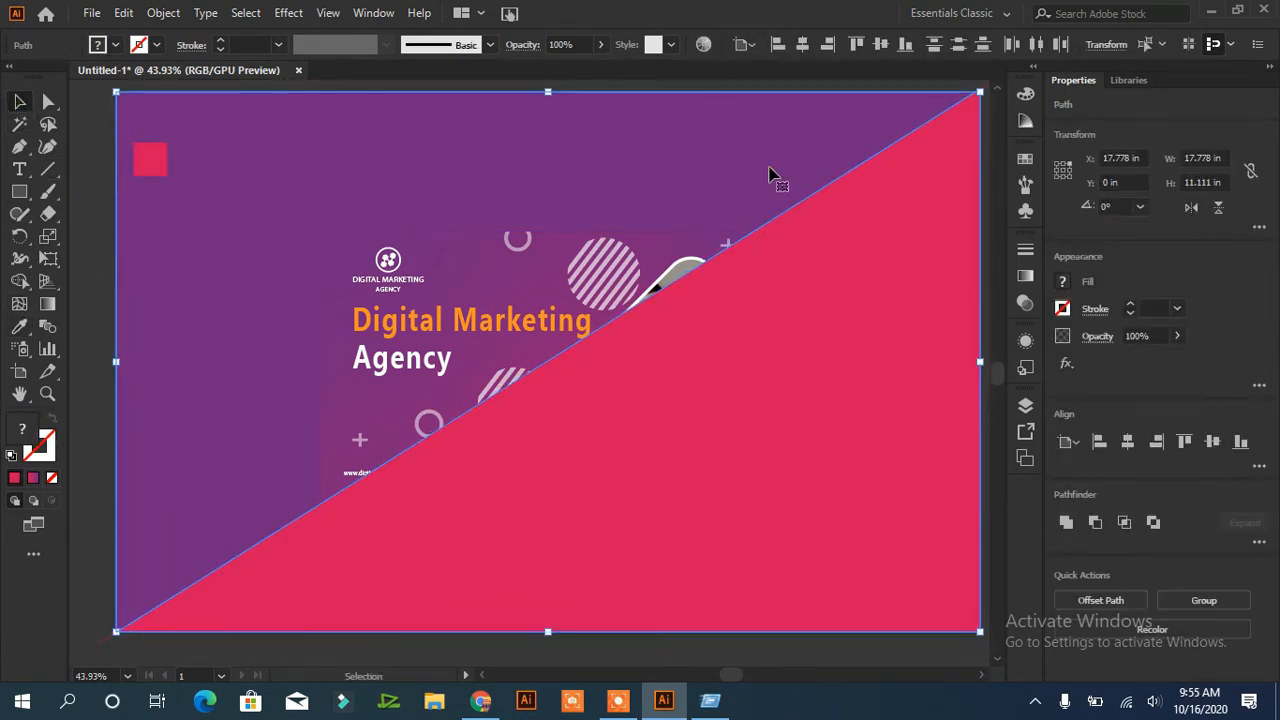
{"action": "left_click", "coordinate": [1203, 600]}
{"action": "right_click", "coordinate": [852, 357]}
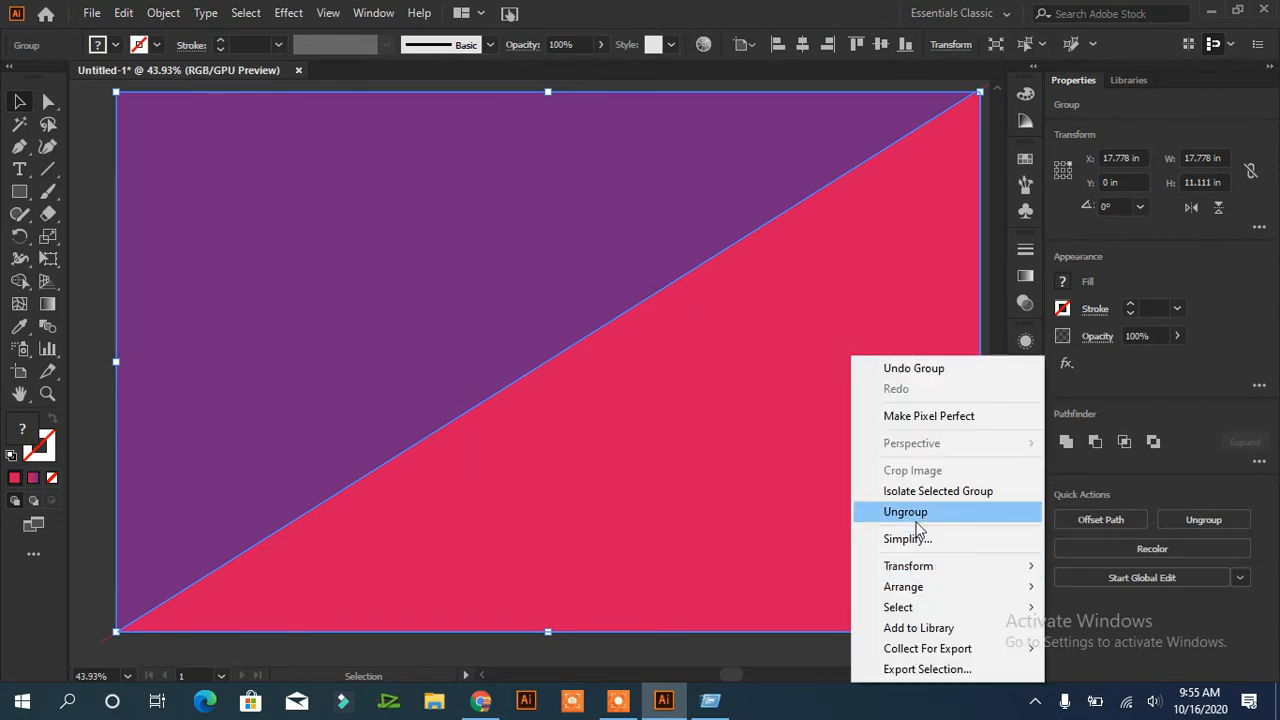
{"action": "mouse_move", "coordinate": [909, 586]}
{"action": "left_click", "coordinate": [740, 652]}
Lower the background group's opacity to 67%.
{"action": "left_click_drag", "start_coordinate": [1177, 338], "coordinate": [1152, 373]}
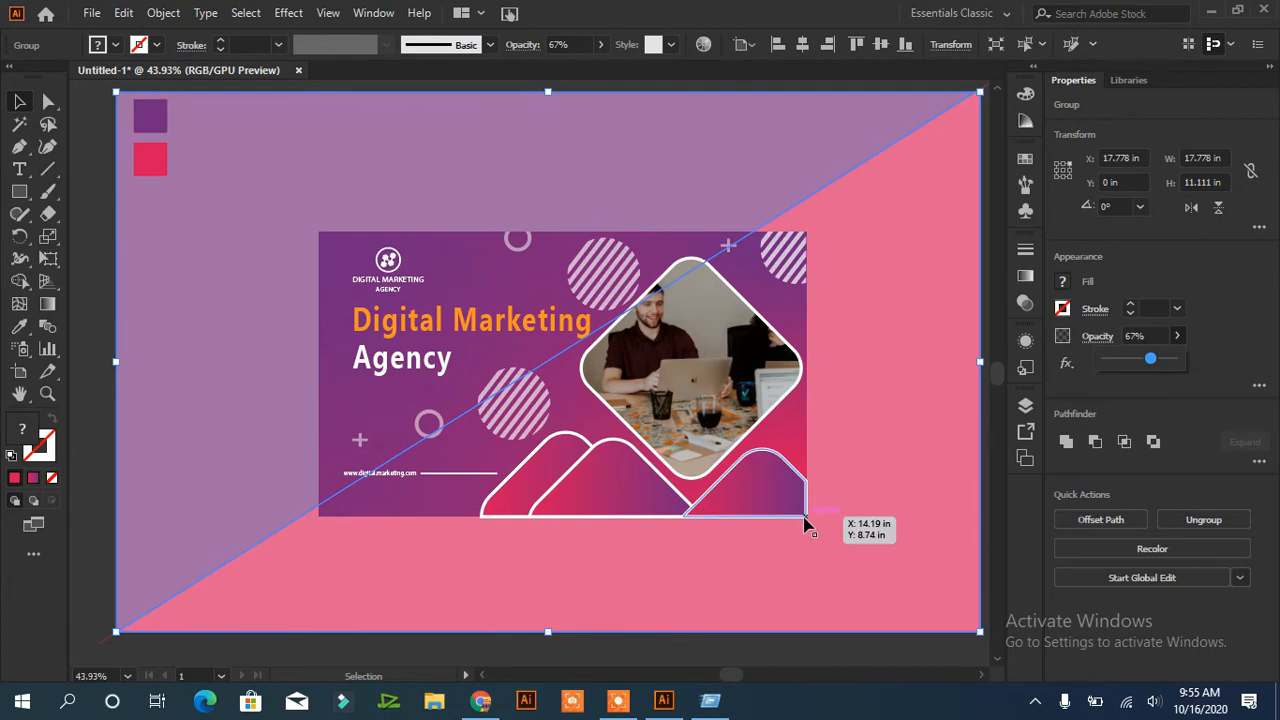
{"action": "left_click", "coordinate": [594, 162]}
{"action": "left_click", "coordinate": [101, 190]}
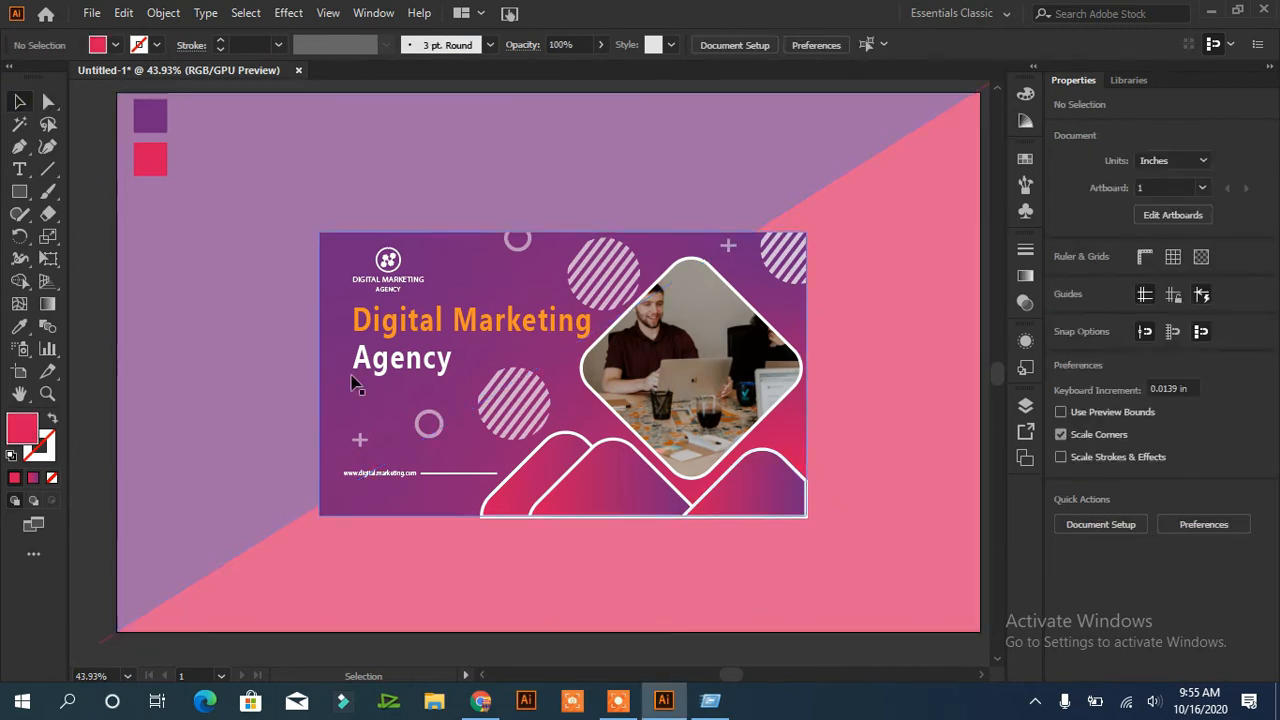
Draw a pink 10.042 × 5.847 in rectangle covering the banner and align it over the artwork.
{"action": "left_click", "coordinate": [353, 382]}
{"action": "left_click", "coordinate": [19, 191]}
{"action": "left_click_drag", "start_coordinate": [318, 232], "coordinate": [808, 514]}
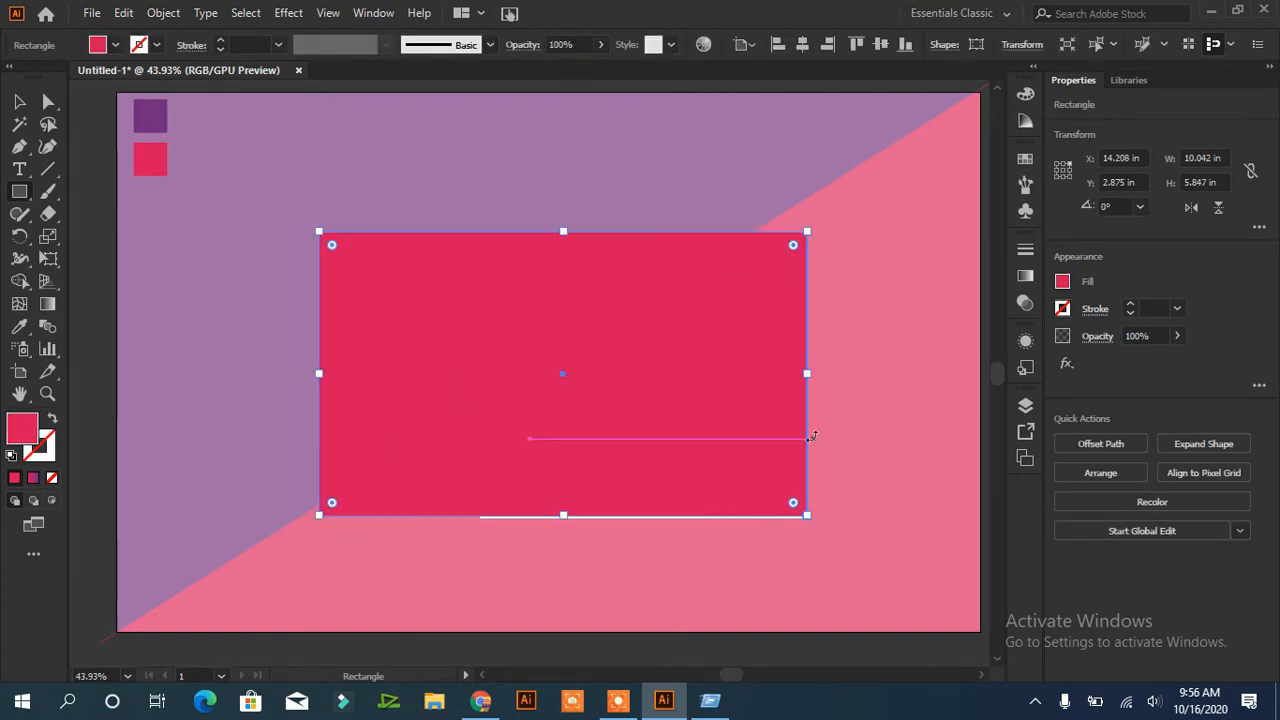
{"action": "key", "text": "F7"}
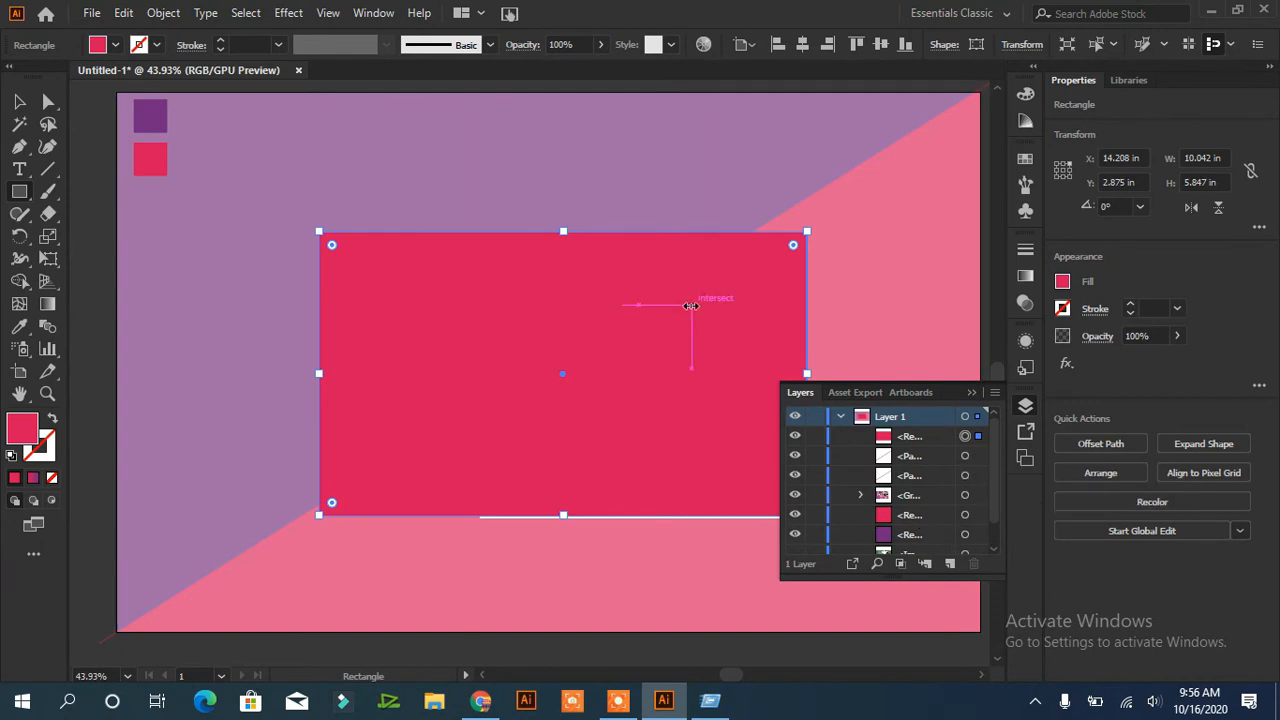
{"action": "key", "text": "v"}
{"action": "left_click_drag", "start_coordinate": [613, 284], "coordinate": [613, 284]}
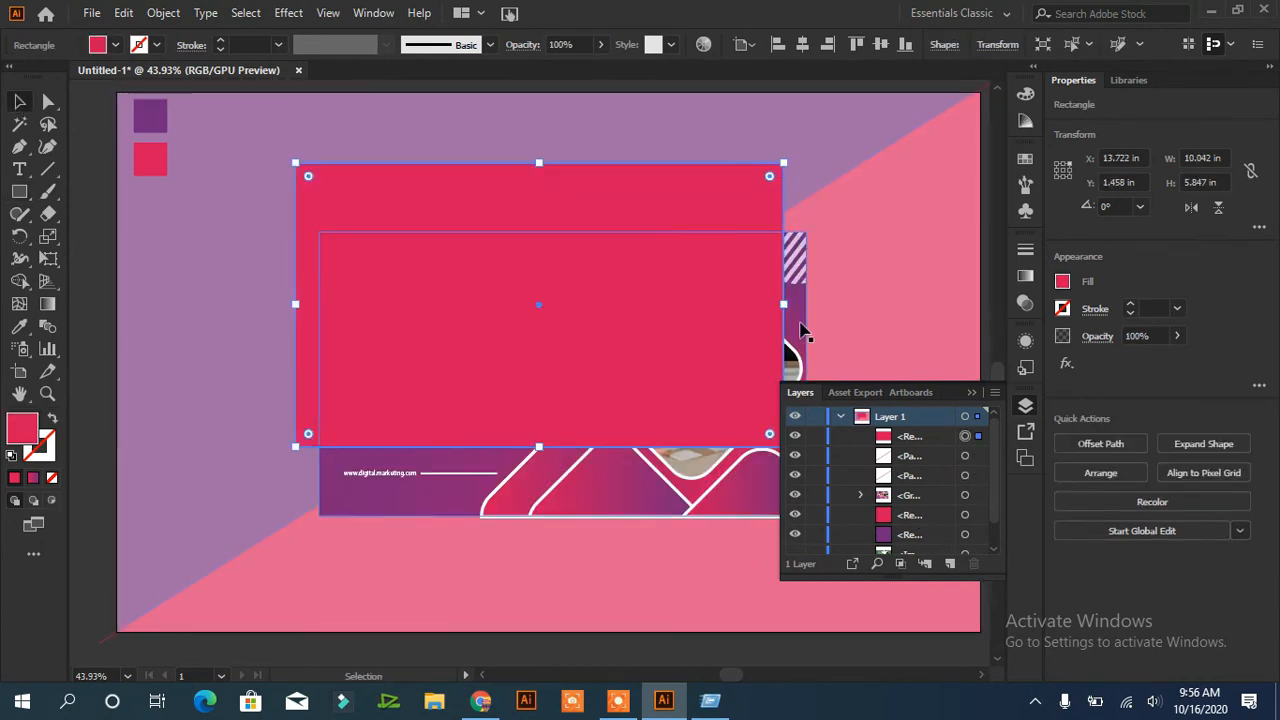
{"action": "left_click", "coordinate": [586, 351]}
{"action": "left_click_drag", "start_coordinate": [618, 237], "coordinate": [622, 283]}
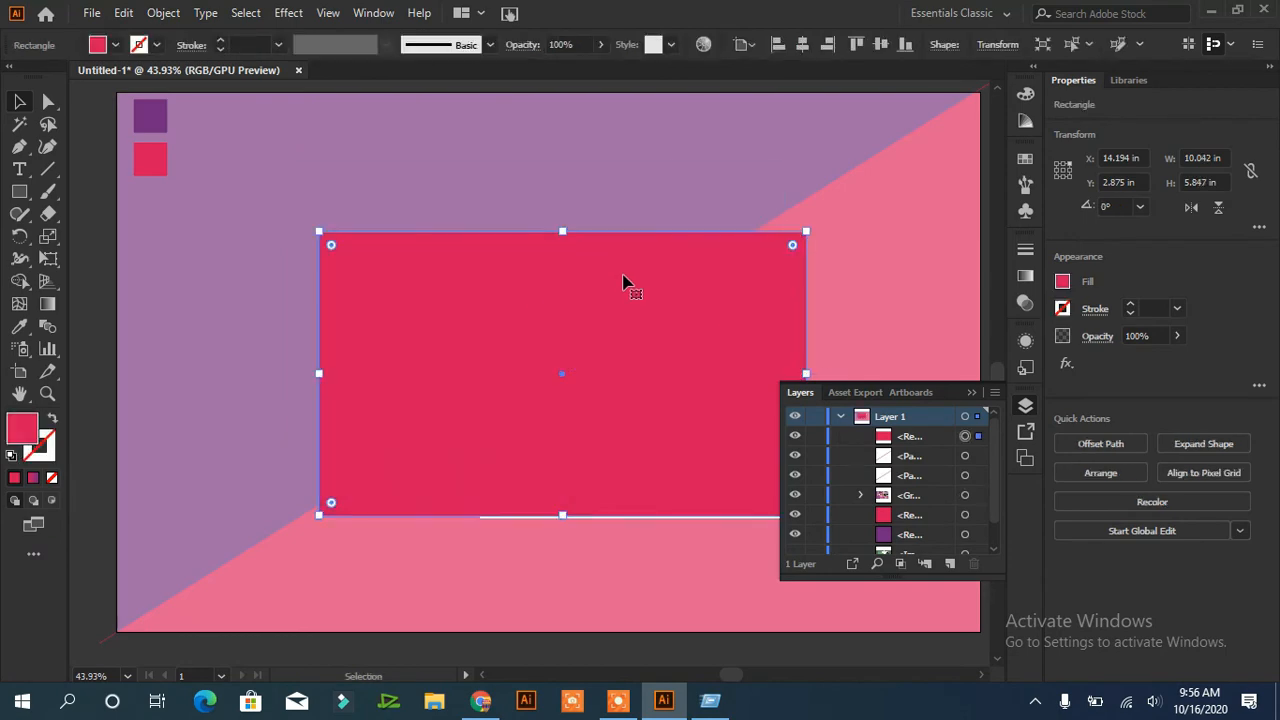
Make a clipping mask from the pink rectangle and the banner artwork group.
{"action": "left_click", "coordinate": [964, 495], "text": "shift"}
{"action": "key", "text": "ctrl+7"}
{"action": "left_click", "coordinate": [590, 188]}
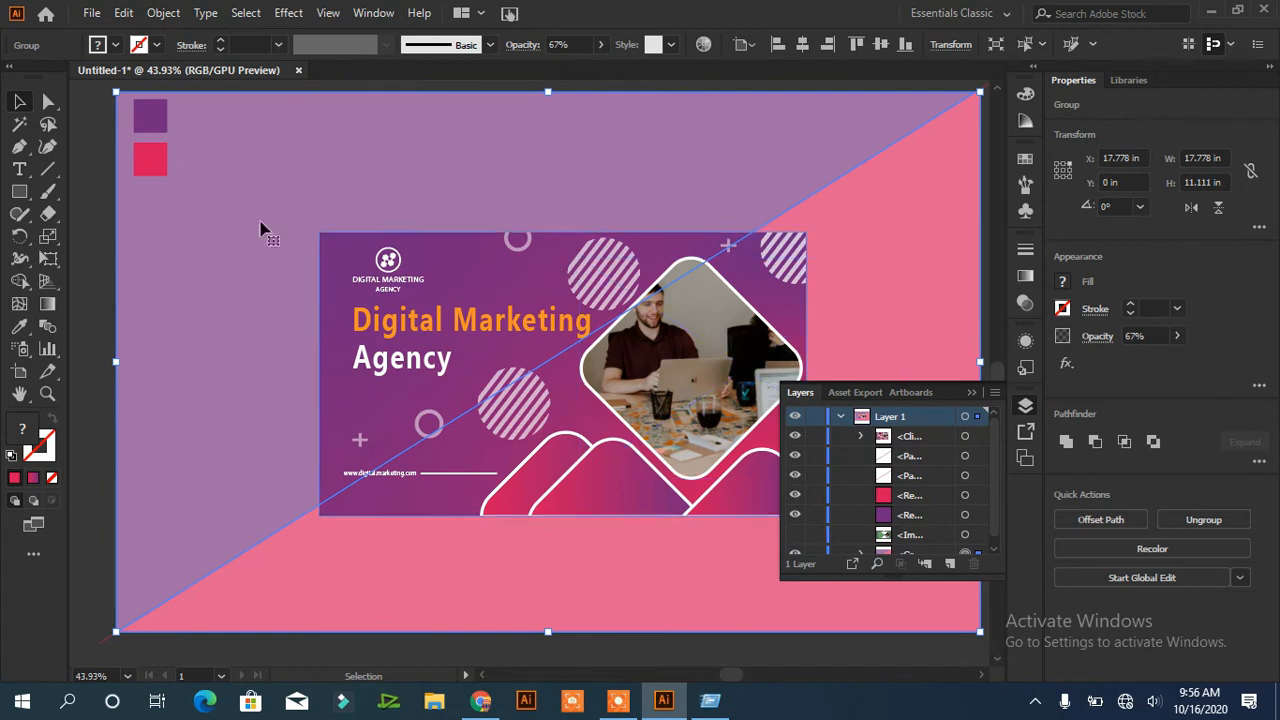
Select the artwork group inside the clipping mask and nudge it slightly downward.
{"action": "left_click", "coordinate": [514, 263]}
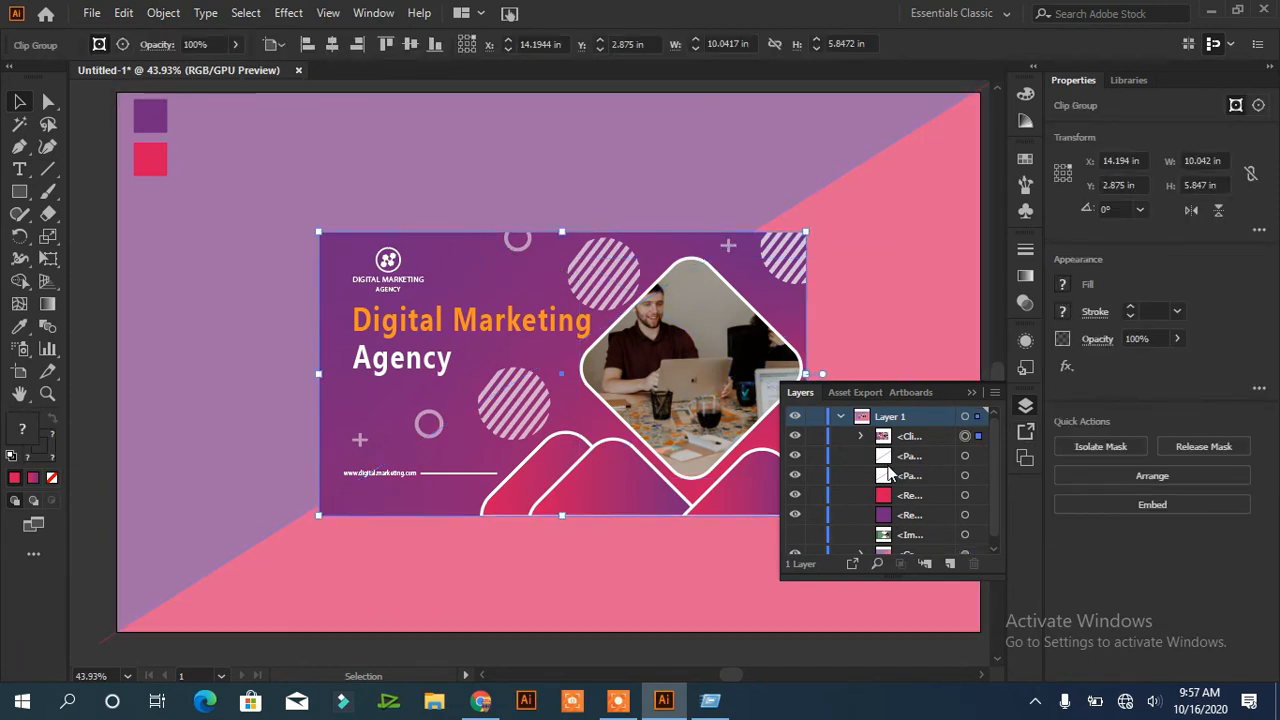
{"action": "left_click", "coordinate": [860, 436]}
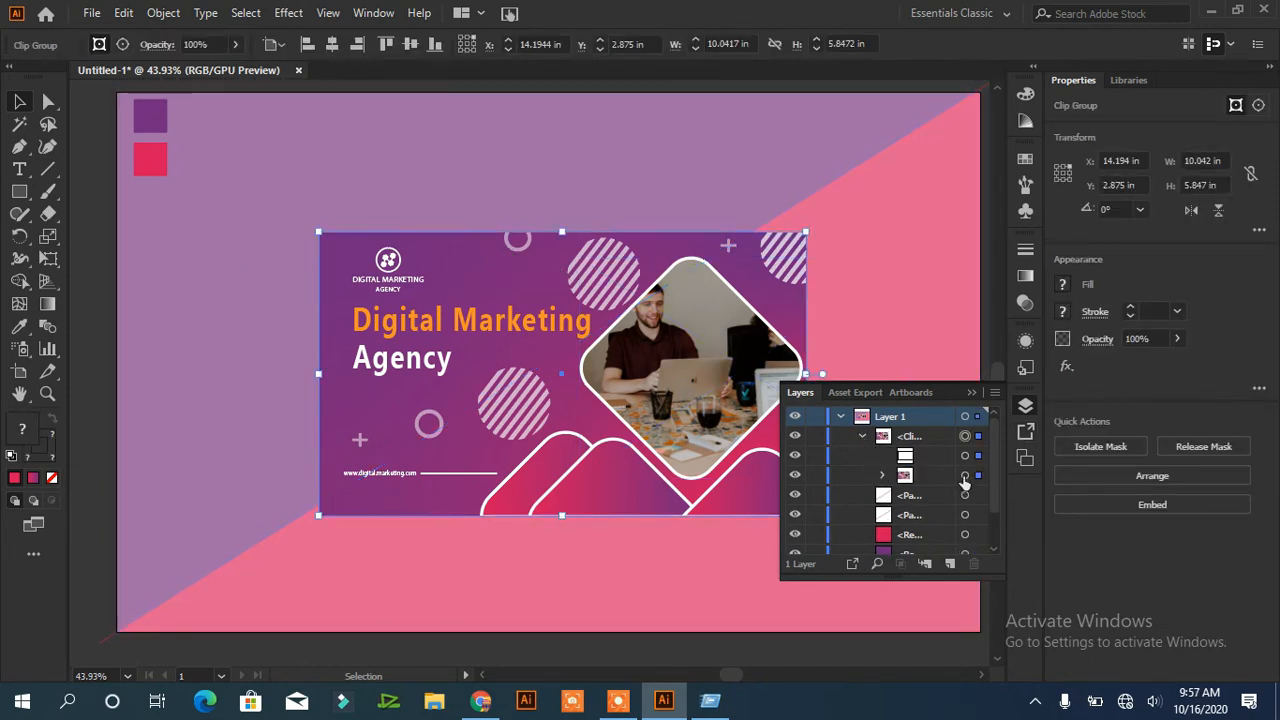
{"action": "left_click", "coordinate": [964, 475]}
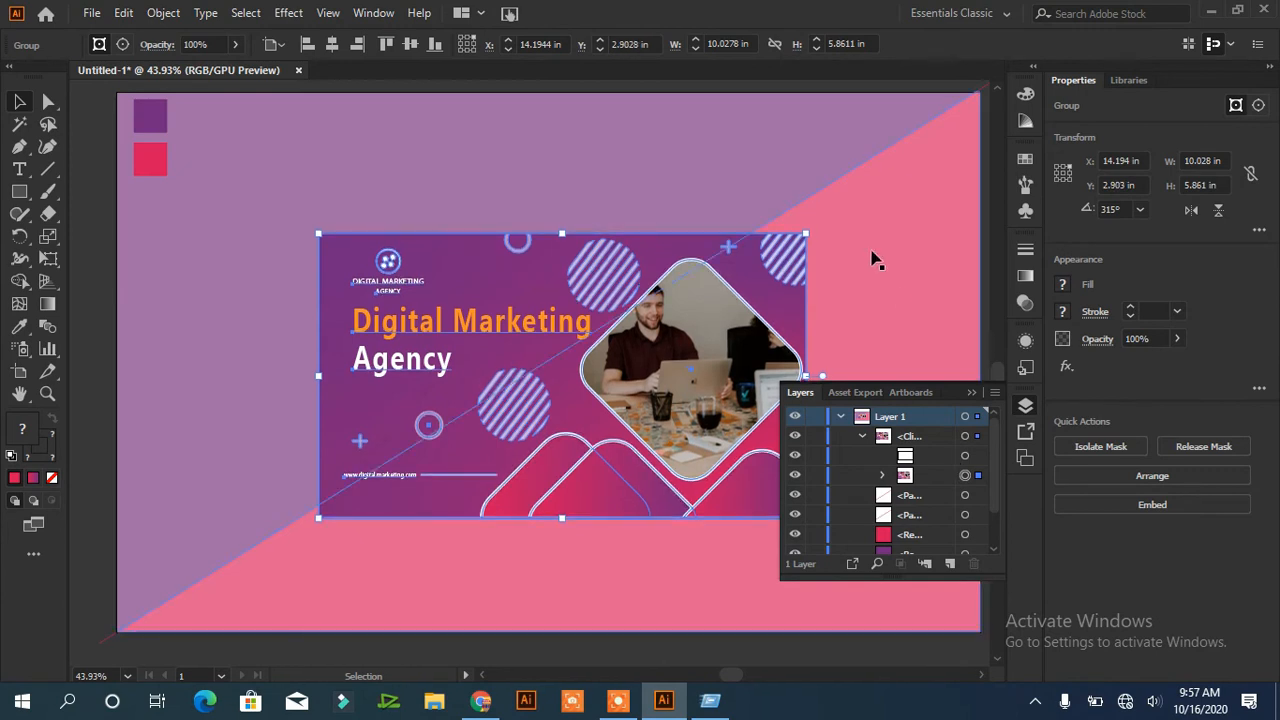
{"action": "left_click", "coordinate": [895, 293]}
{"action": "left_click", "coordinate": [971, 392]}
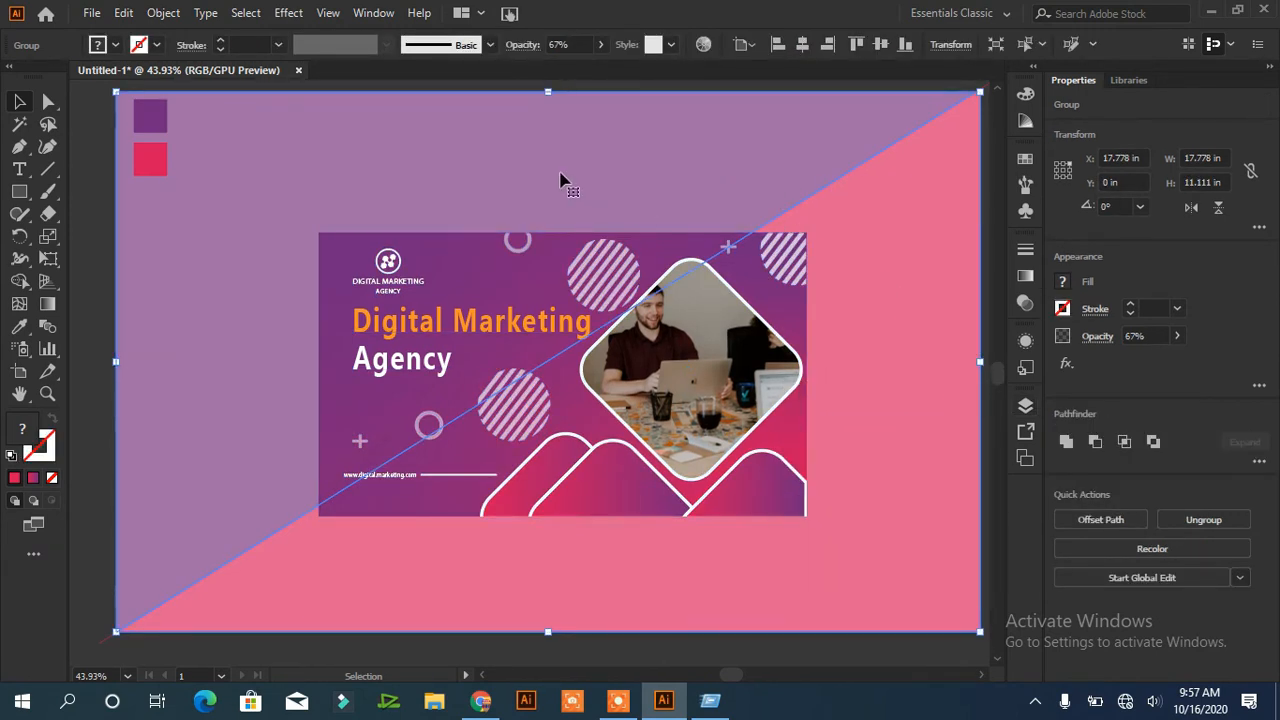
Set the opacity of the two-colour background group to 85%.
{"action": "left_click", "coordinate": [1177, 336]}
{"action": "left_click_drag", "start_coordinate": [1156, 358], "coordinate": [1170, 368]}
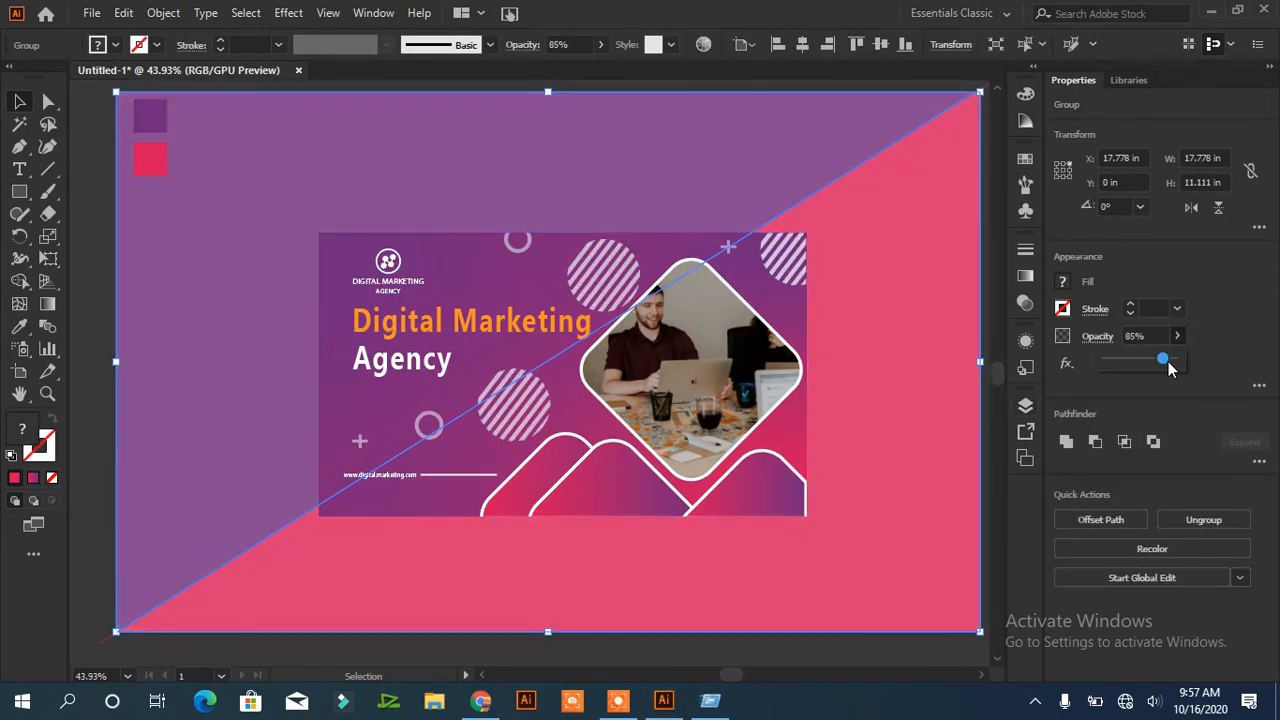
{"action": "left_click", "coordinate": [768, 90]}
Start a drop shadow effect on the clipped banner with preview enabled and set its blur to 0.3 in.
{"action": "right_click", "coordinate": [755, 324]}
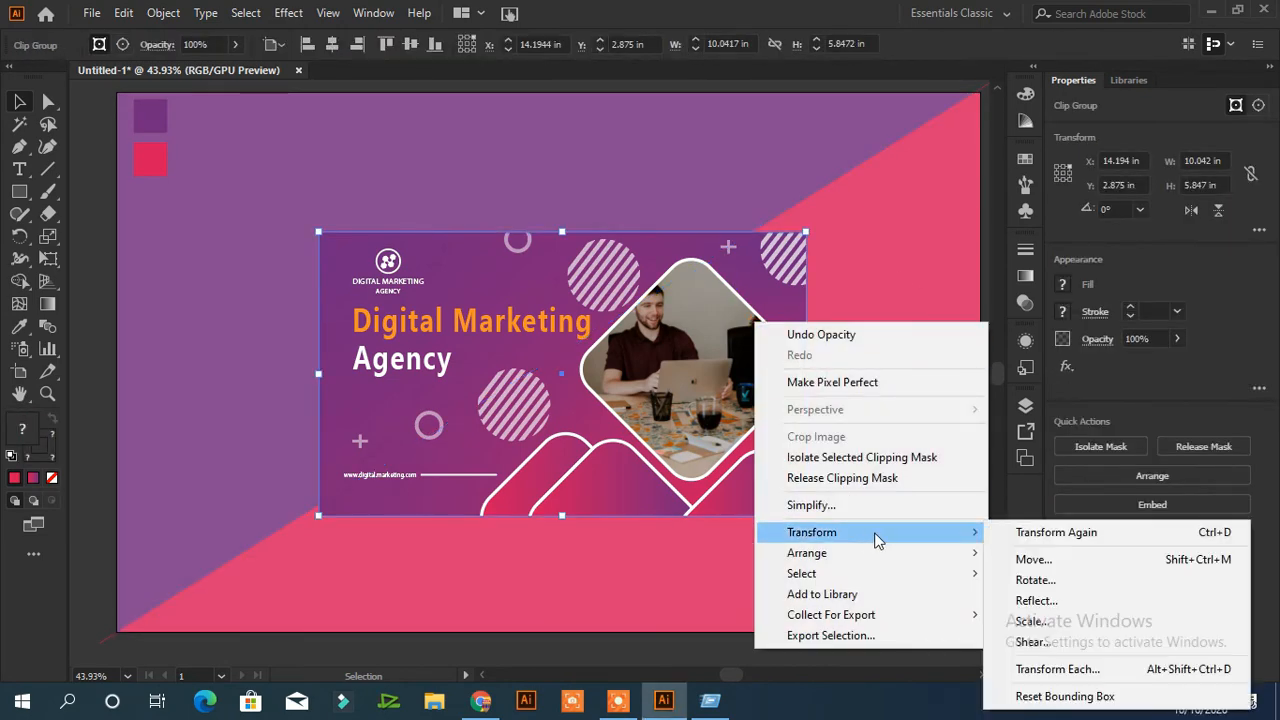
{"action": "left_click", "coordinate": [288, 12]}
{"action": "mouse_move", "coordinate": [429, 223]}
{"action": "left_click", "coordinate": [566, 226]}
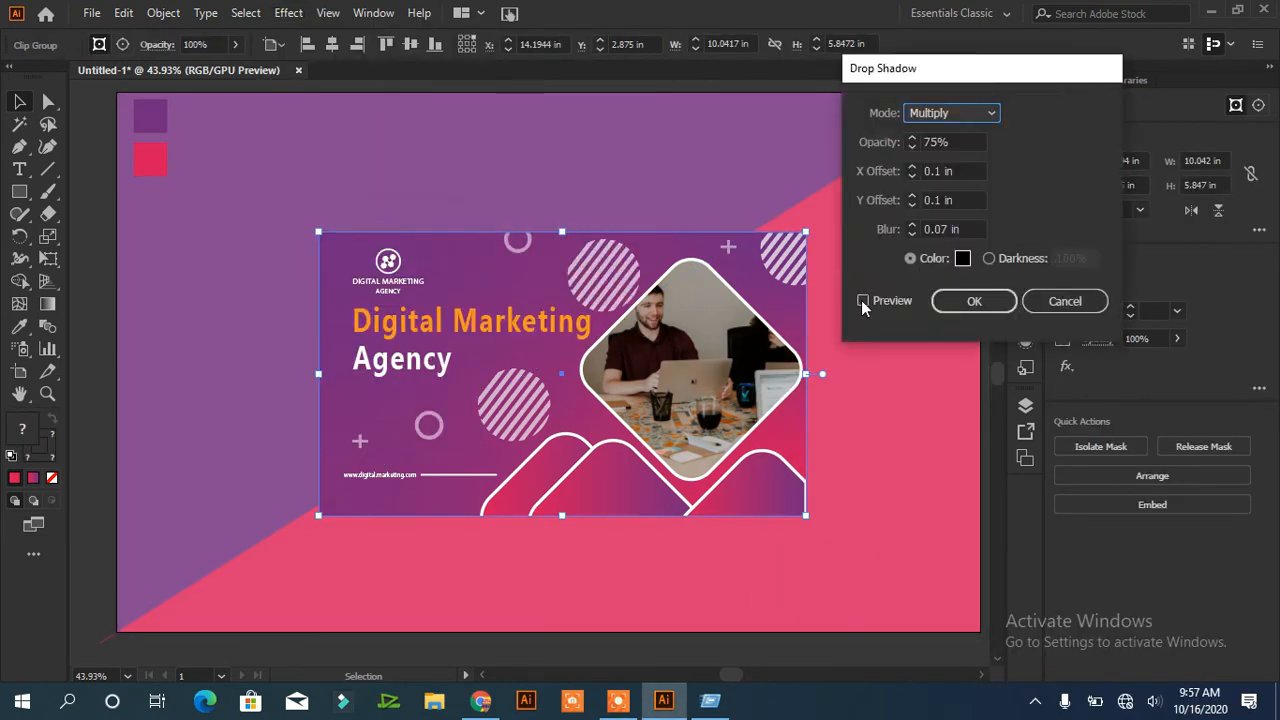
{"action": "left_click", "coordinate": [862, 300]}
{"action": "left_click", "coordinate": [910, 229]}
{"action": "type", "text": "0.3"}
{"action": "key", "text": "Tab"}
Set the drop shadow's Y offset and X offset to 0.3 in and apply the effect.
{"action": "left_click", "coordinate": [913, 200]}
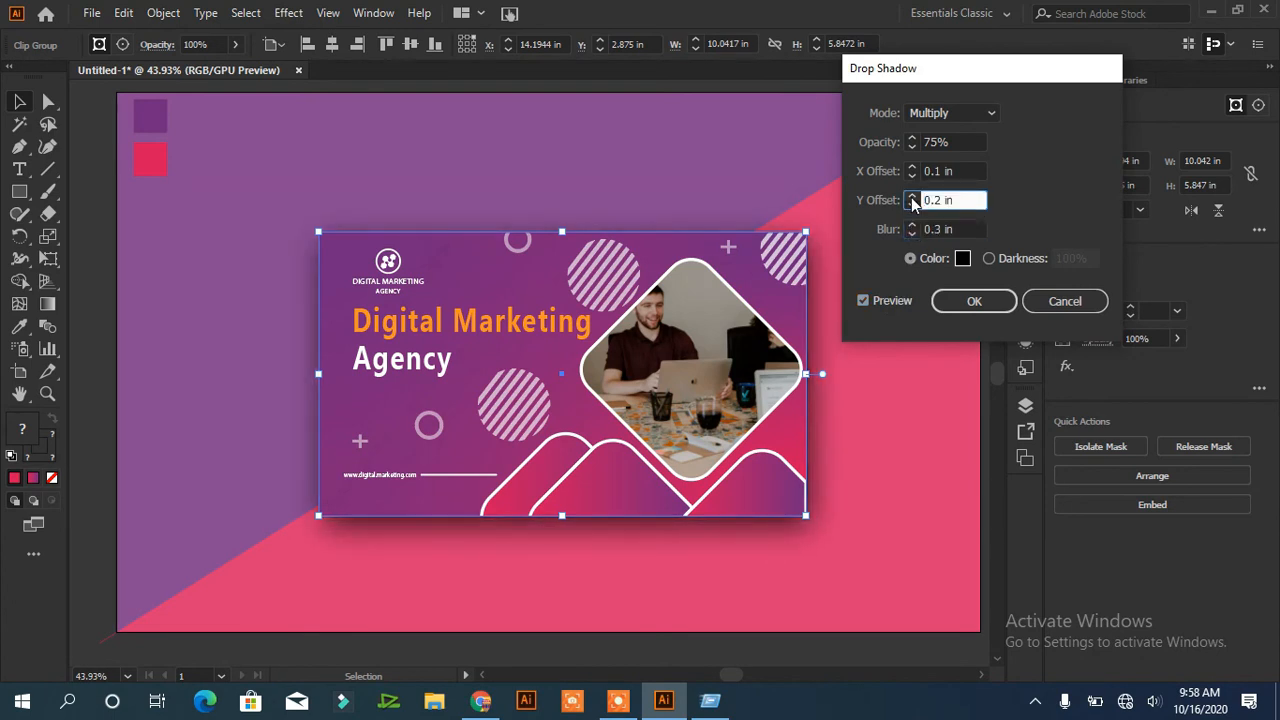
{"action": "left_click", "coordinate": [912, 197]}
{"action": "left_click", "coordinate": [911, 168]}
{"action": "left_click", "coordinate": [911, 168]}
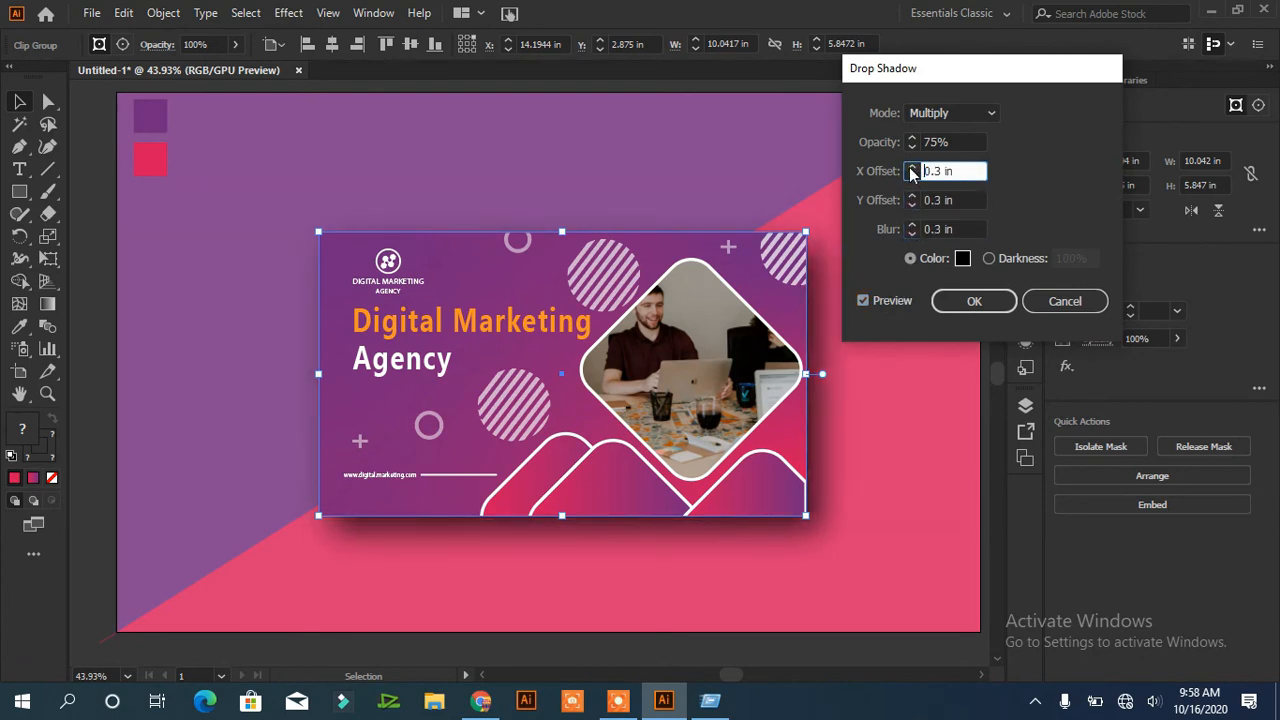
{"action": "left_click", "coordinate": [971, 301]}
Delete the purple and pink colour sample squares from the artboard's upper-left corner.
{"action": "left_click", "coordinate": [809, 163]}
{"action": "left_click", "coordinate": [80, 186]}
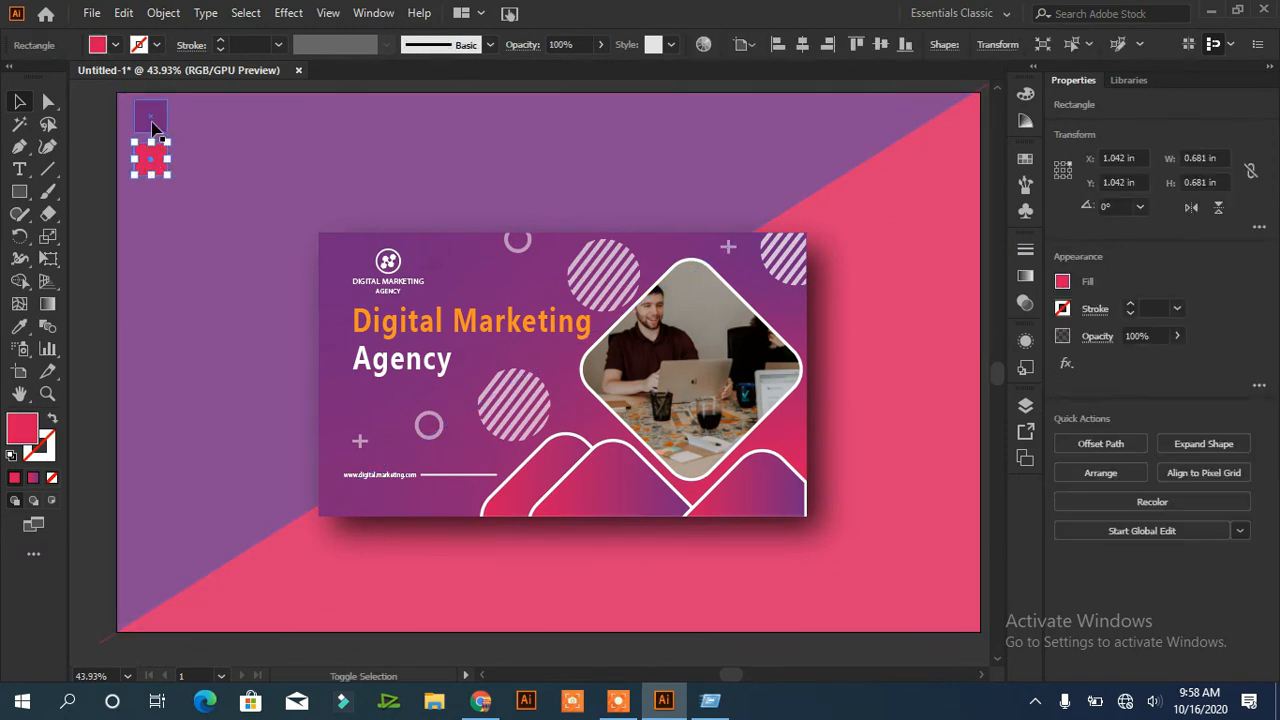
{"action": "key", "text": "Delete"}
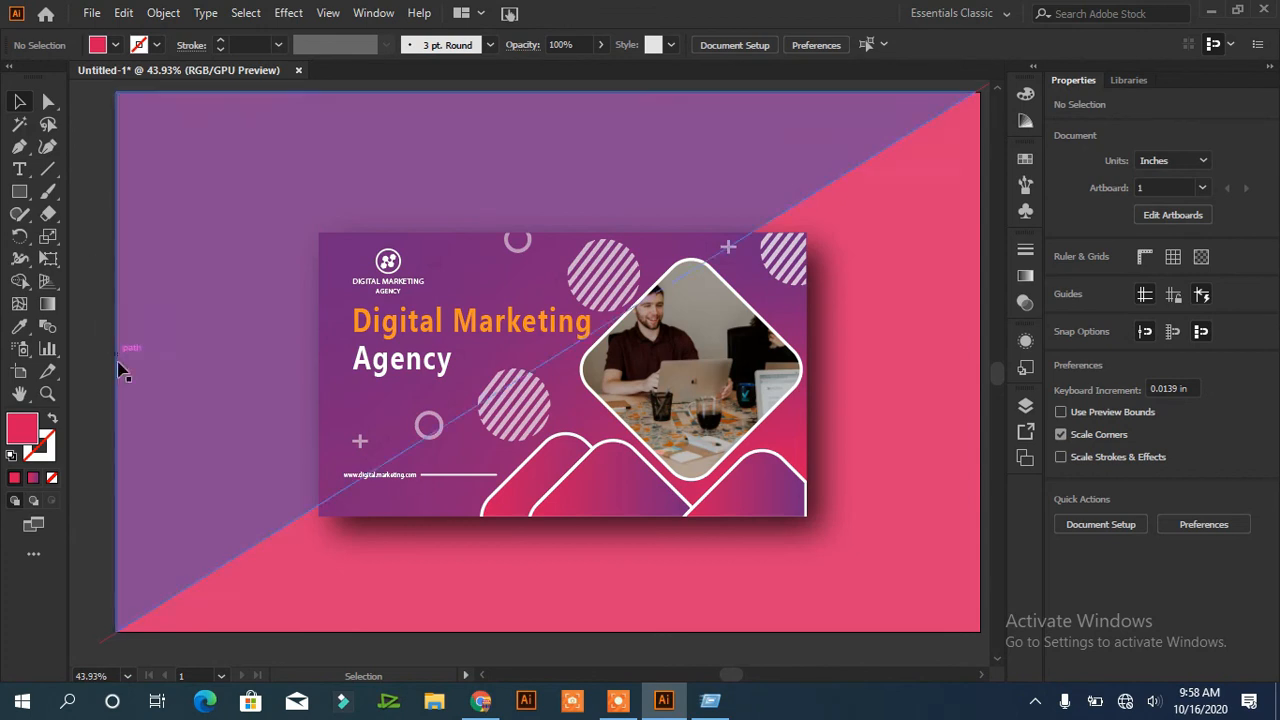
{"action": "left_click", "coordinate": [680, 145]}
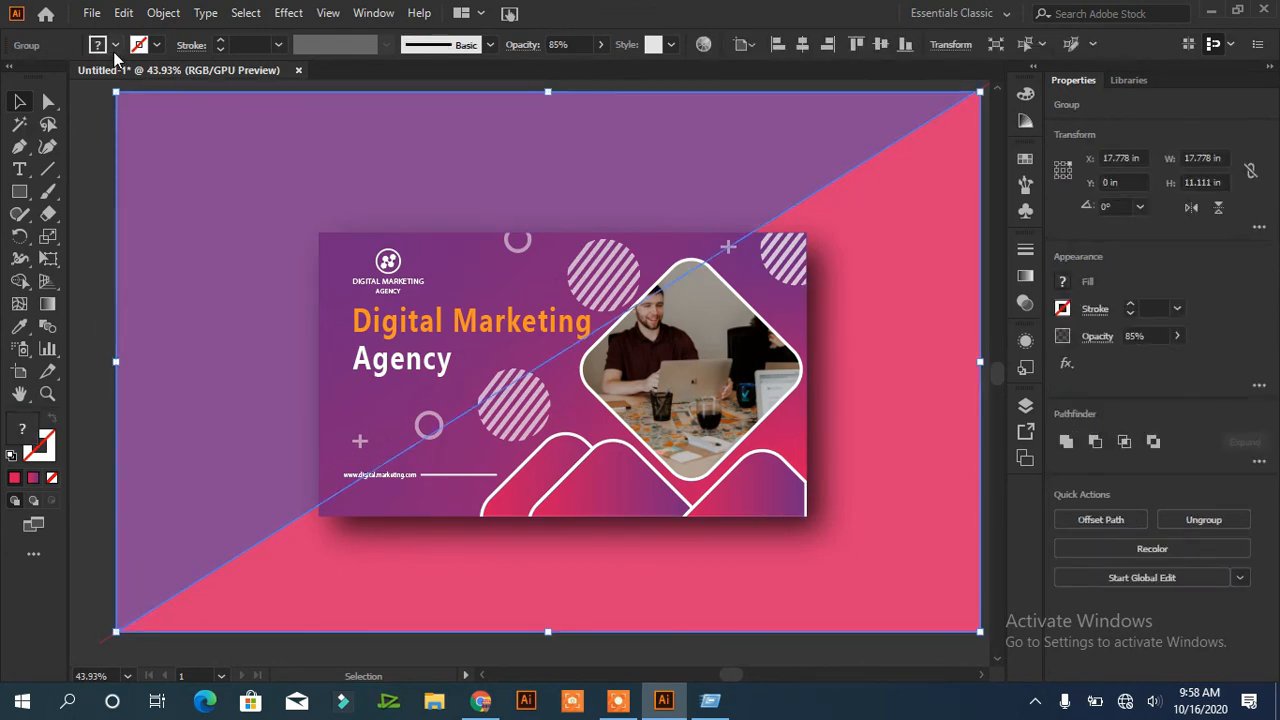
{"action": "left_click", "coordinate": [85, 143]}
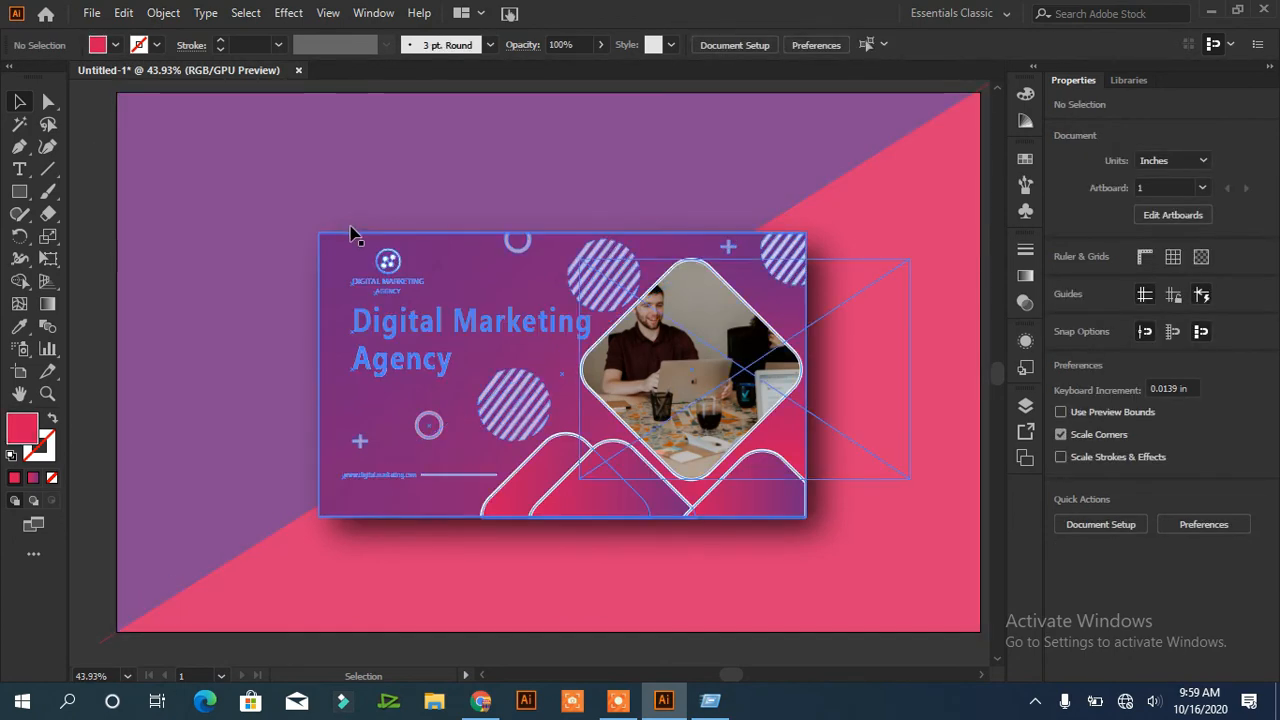
{"action": "left_click", "coordinate": [218, 228]}
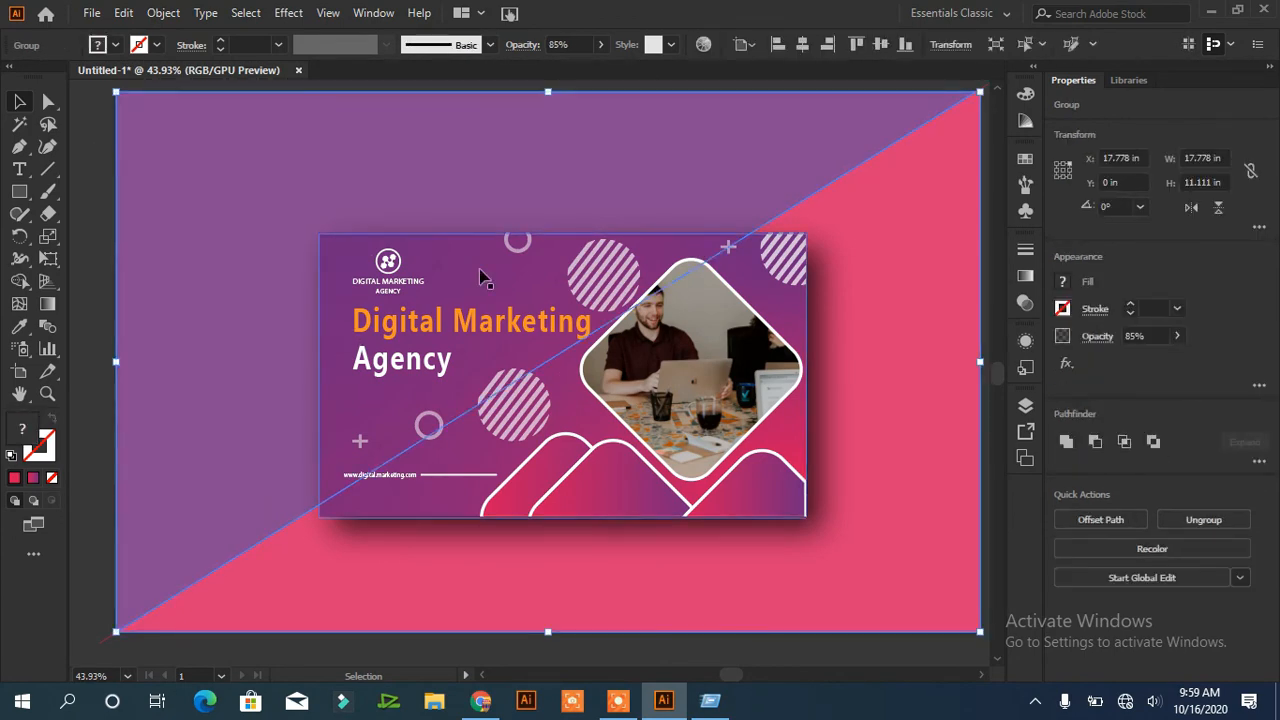
{"action": "left_click", "coordinate": [406, 340]}
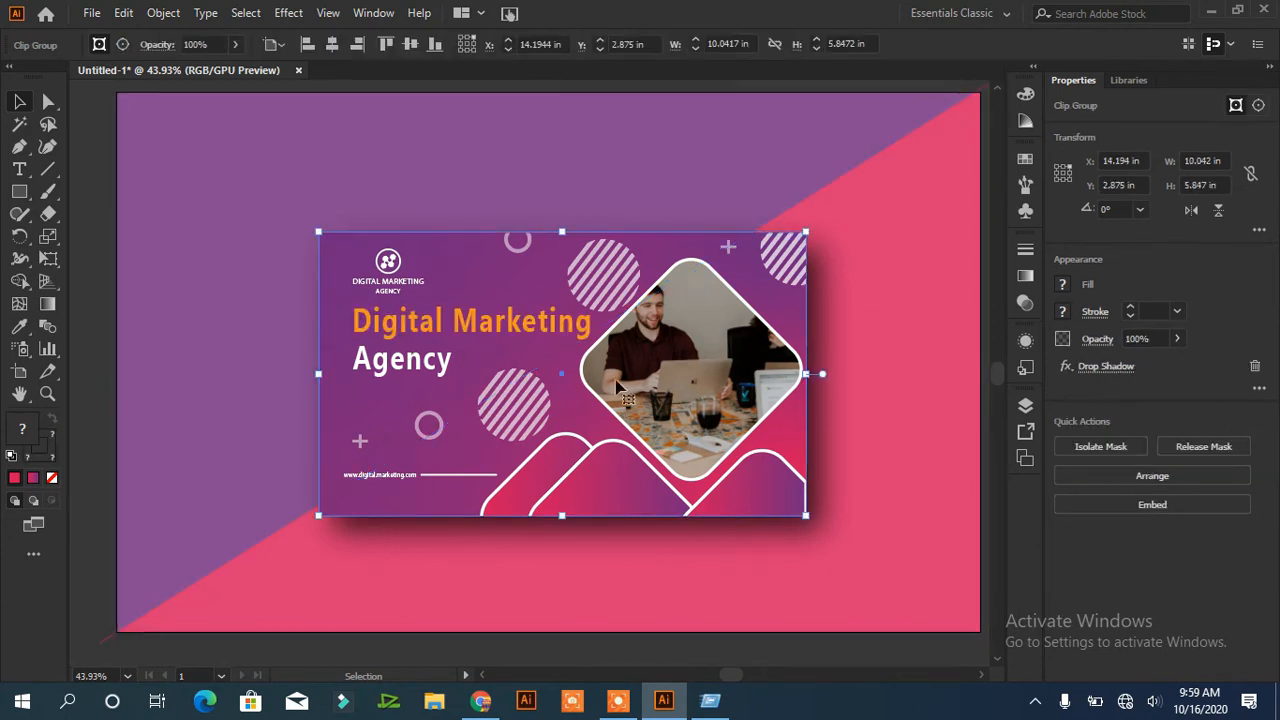
{"action": "left_click_drag", "start_coordinate": [809, 377], "coordinate": [808, 381]}
Lock the two-colour background group in the layer list and deselect everything.
{"action": "left_click", "coordinate": [671, 160]}
{"action": "left_click", "coordinate": [1025, 405]}
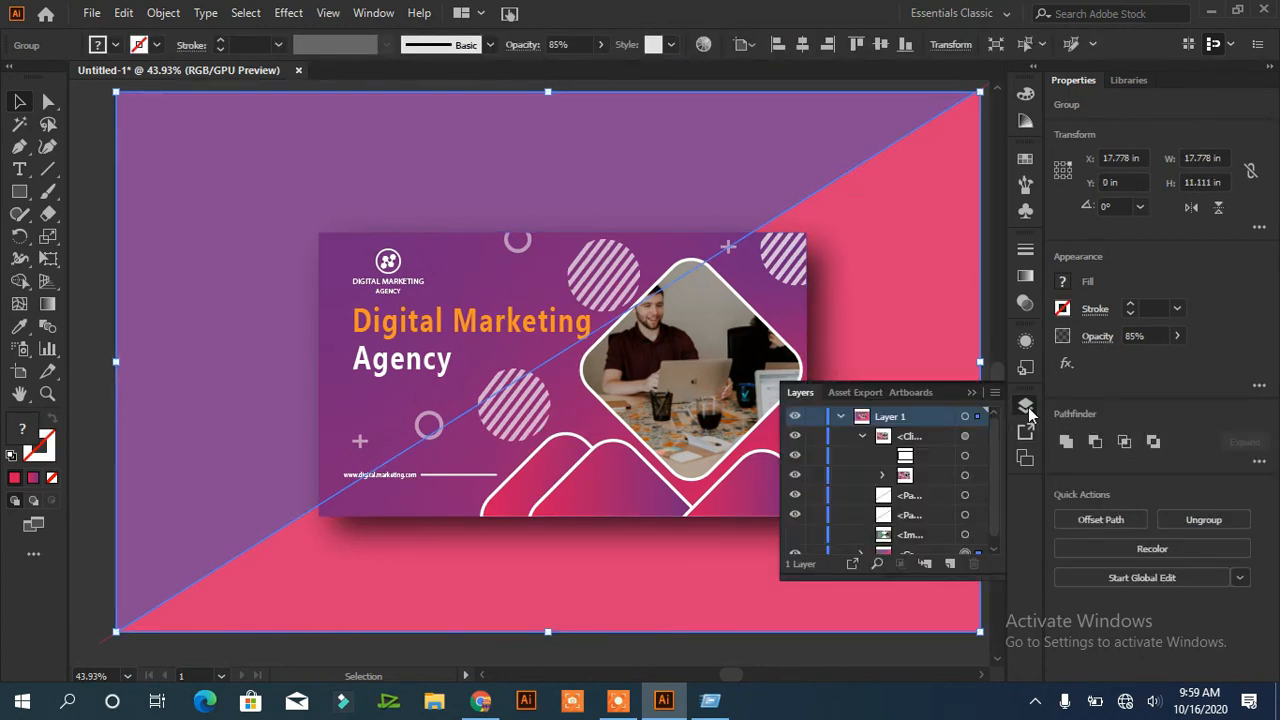
{"action": "scroll", "coordinate": [994, 469], "scroll_direction": "down", "scroll_amount": 1}
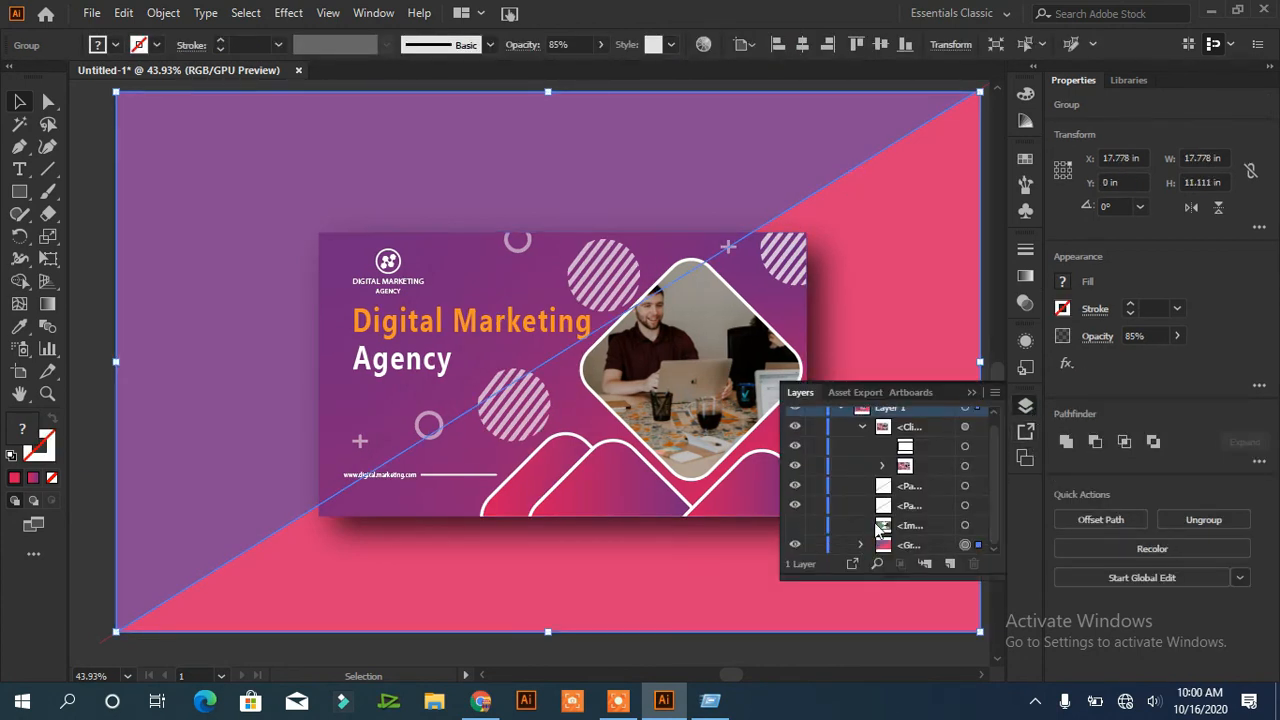
{"action": "left_click", "coordinate": [814, 544]}
{"action": "left_click", "coordinate": [924, 235]}
{"action": "left_click", "coordinate": [972, 392]}
{"action": "left_click", "coordinate": [950, 258]}
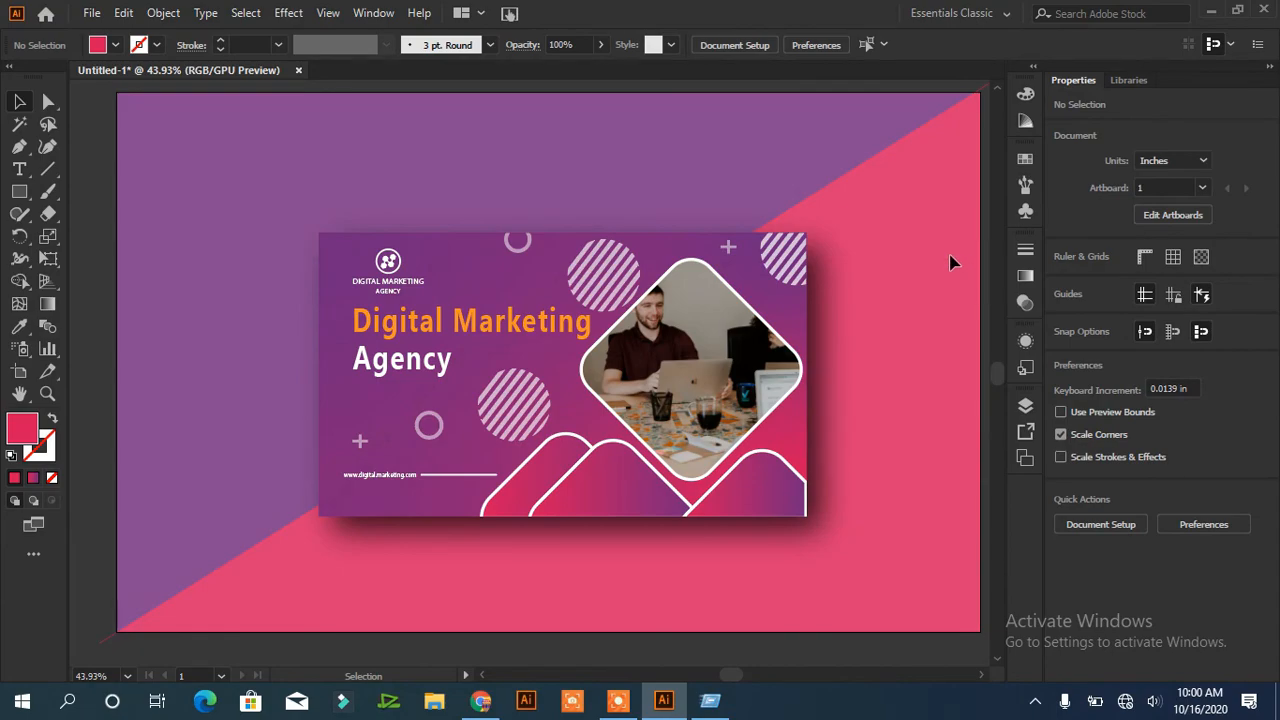